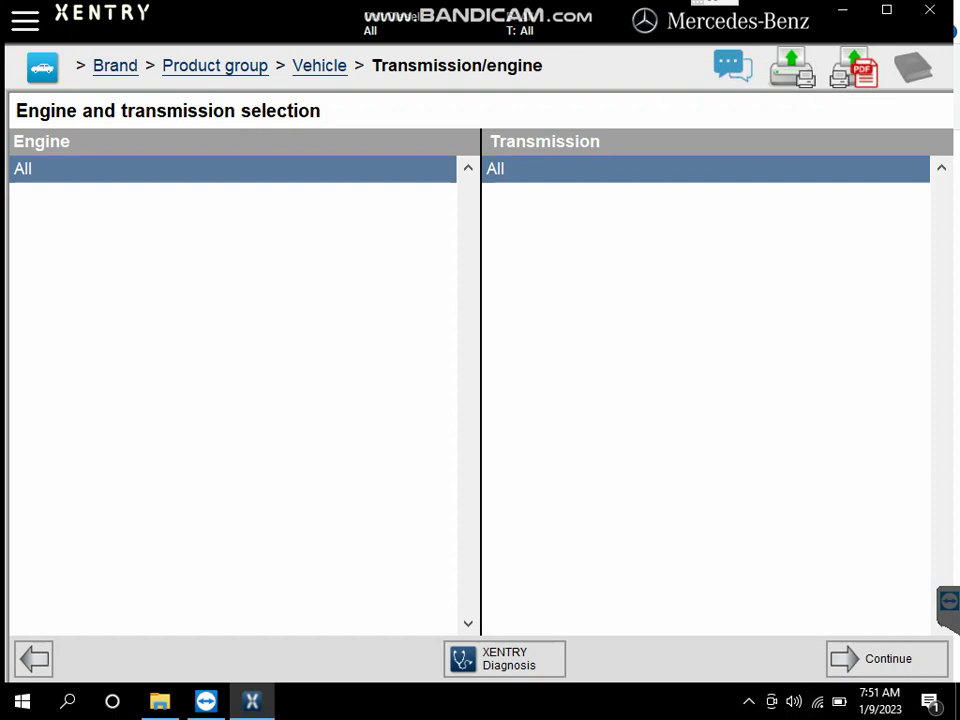
Step: Start the diagnosis for the Colt Diesel with All engines and All transmissions, and confirm the ignition notice and safety information
left_click(887, 659)
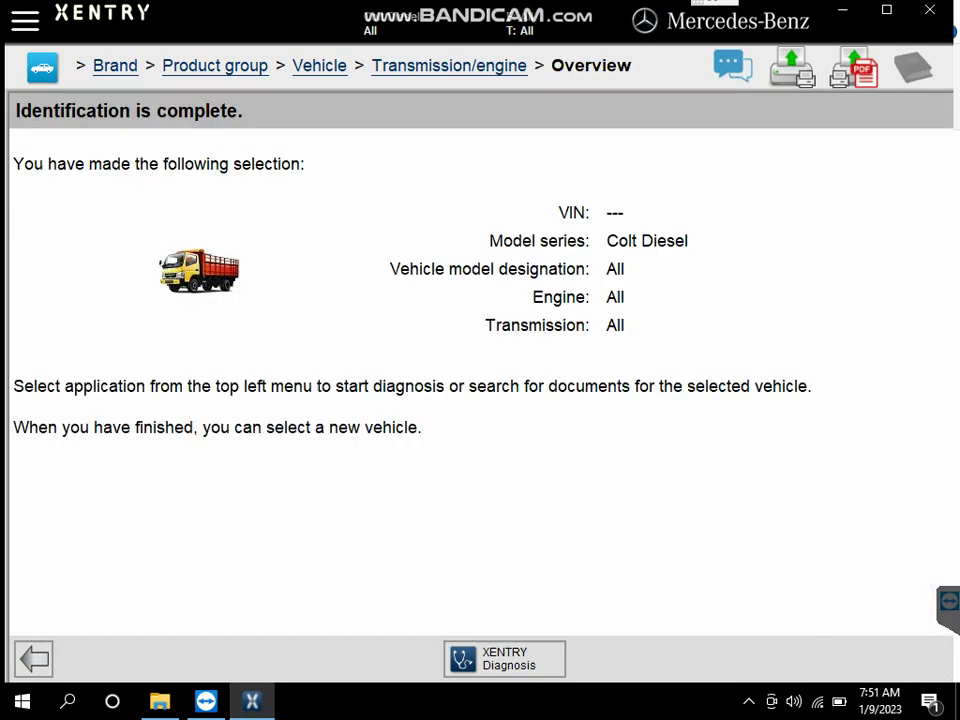
left_click(504, 659)
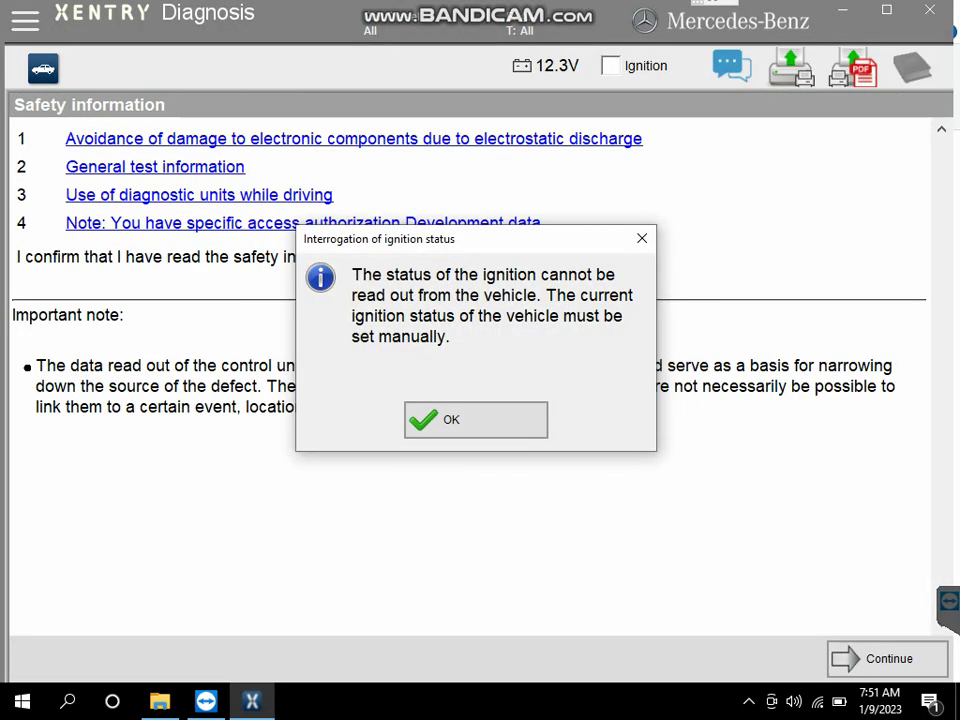
key("Return")
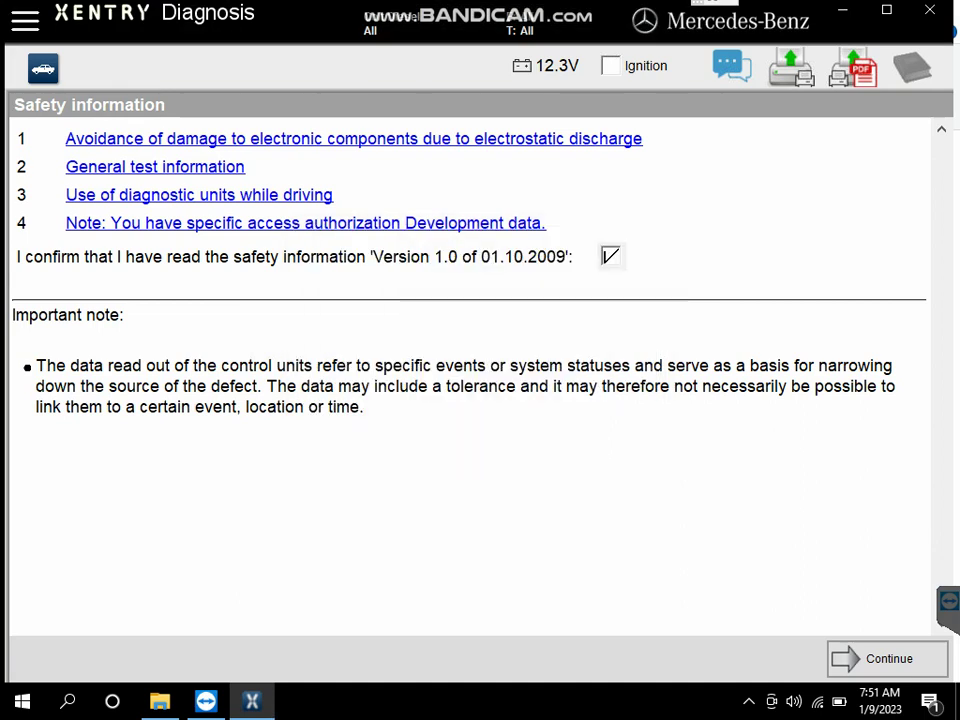
key("Return")
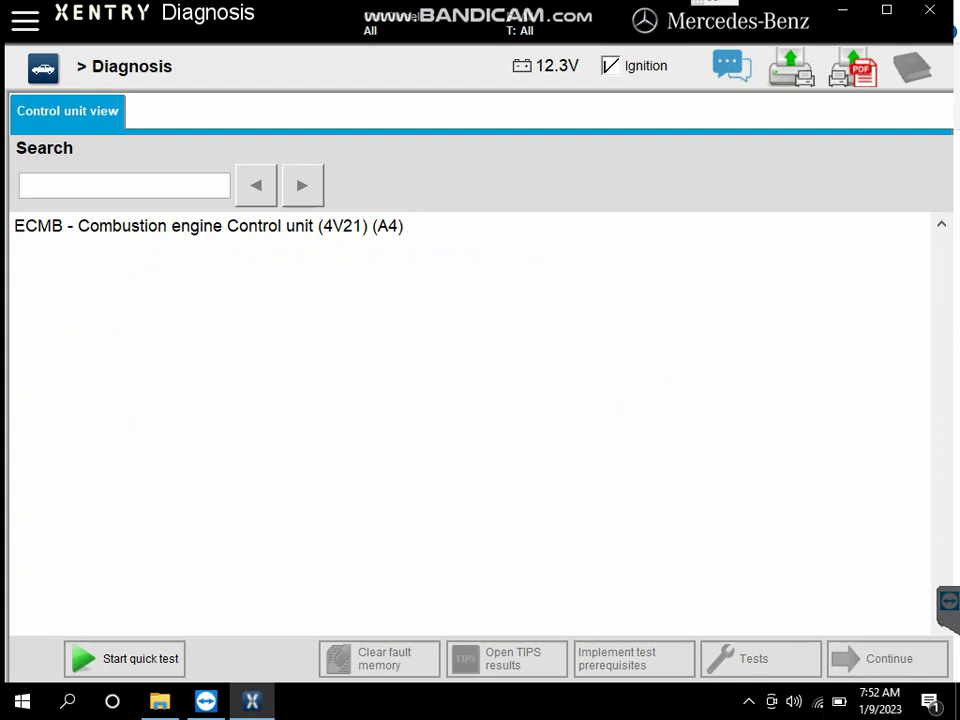
Step: Open the ECMB combustion engine control unit (4V21) (A4) and display its stored error codes
left_click(209, 226)
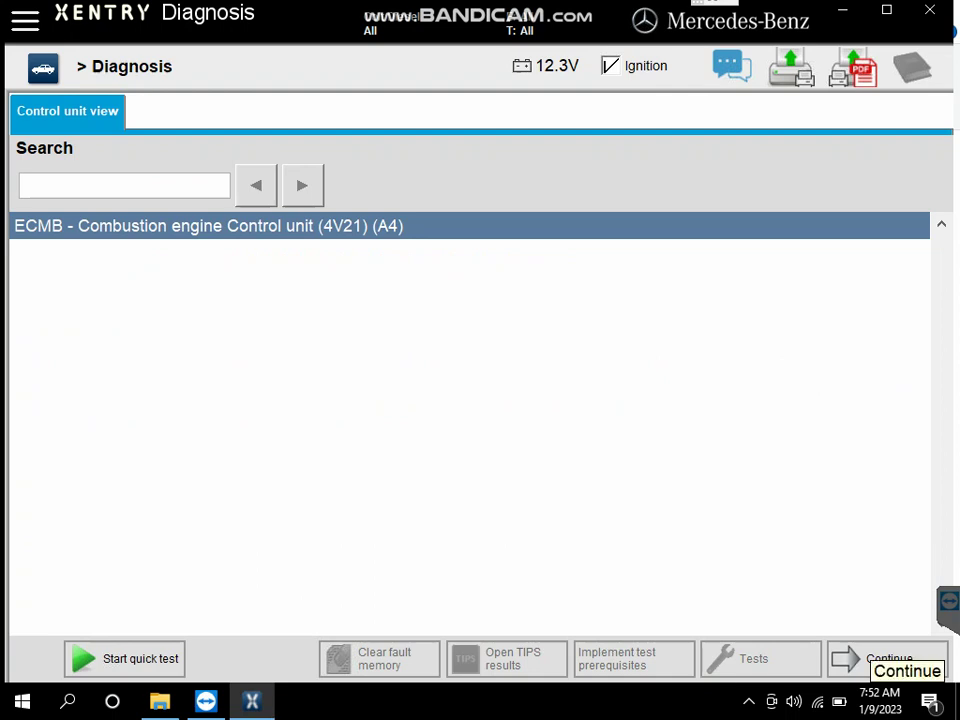
left_click(886, 658)
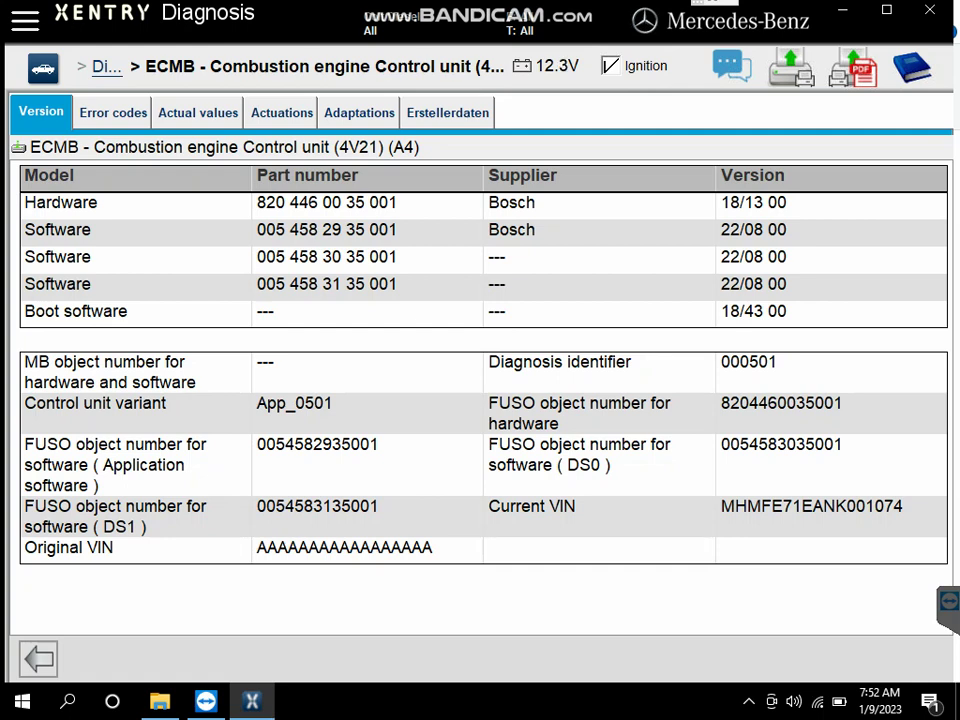
left_click(113, 113)
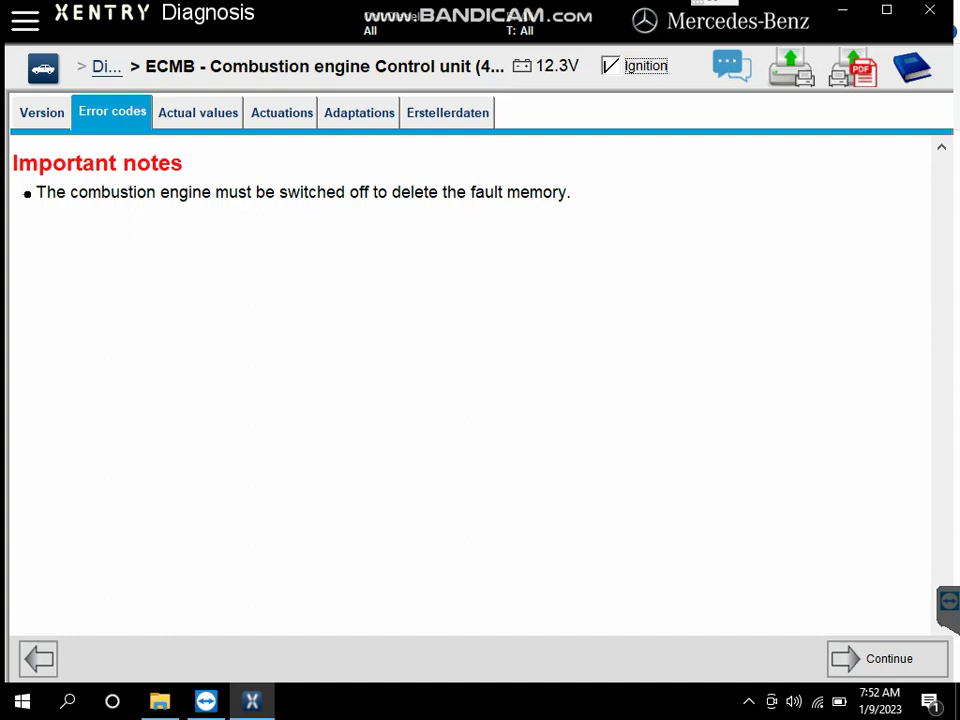
left_click(887, 659)
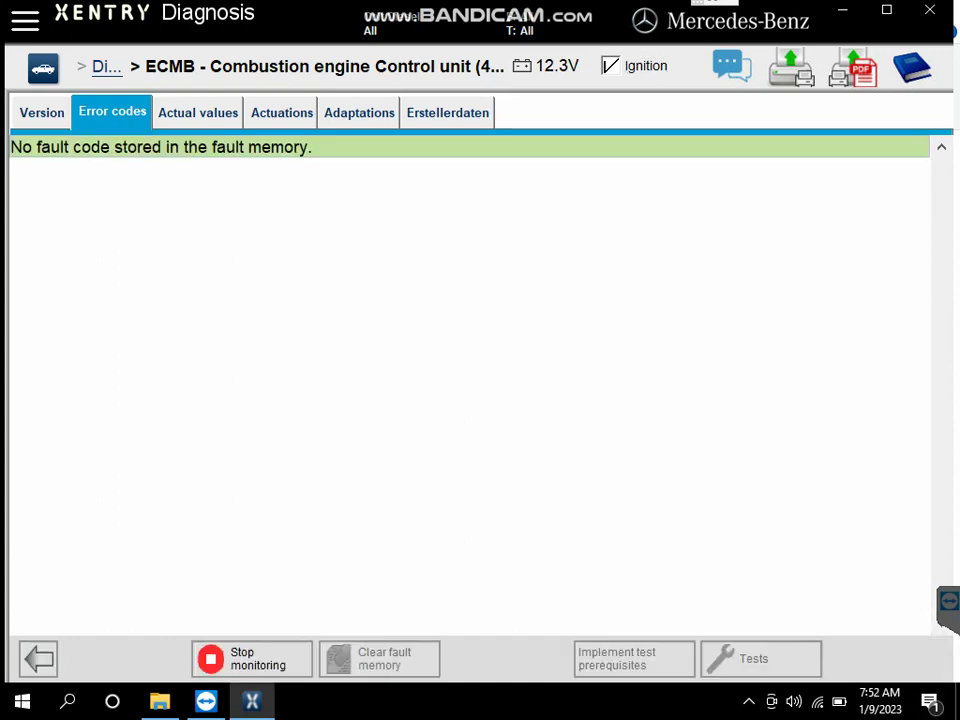
Step: Display all actual values of the control unit and examine the temperature, pressure, sensor, switch and engine speed readings
left_click(198, 113)
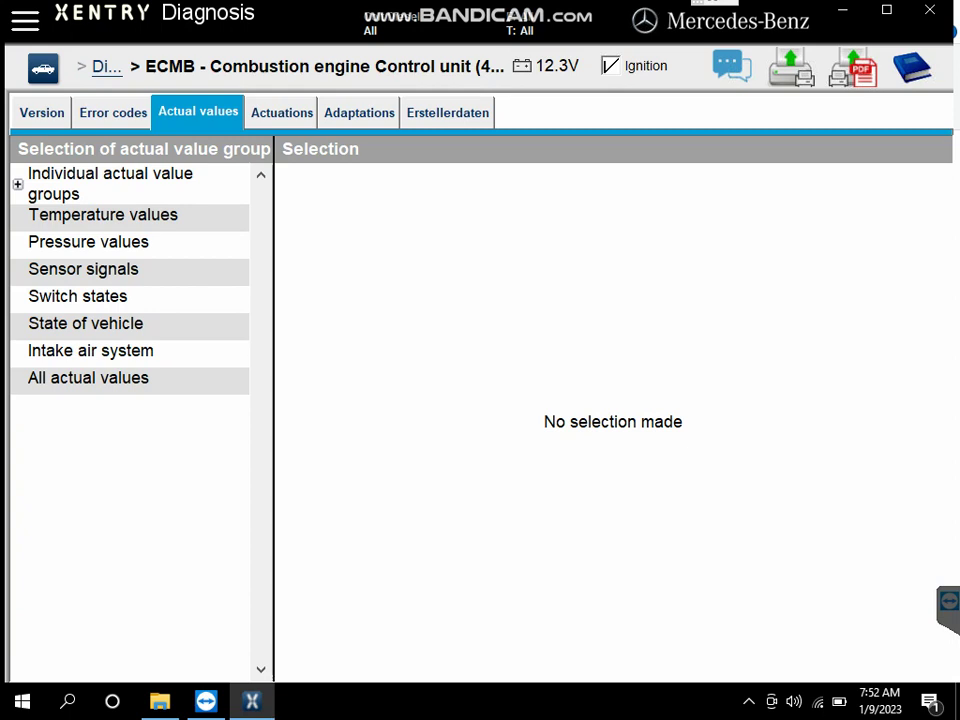
left_click(88, 379)
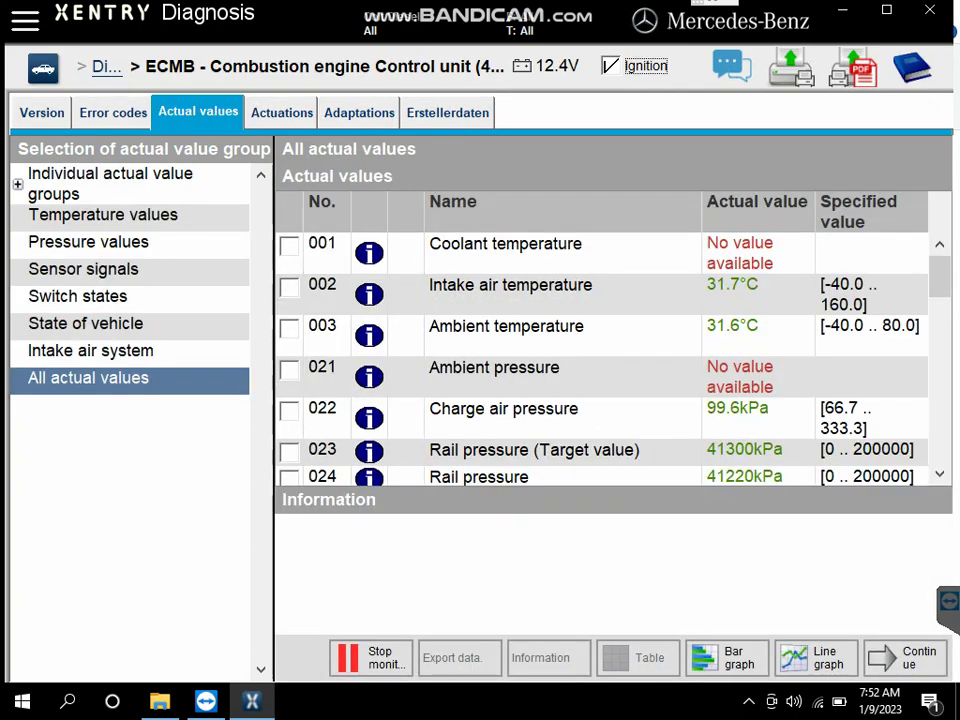
scroll(610, 360, "down", 1)
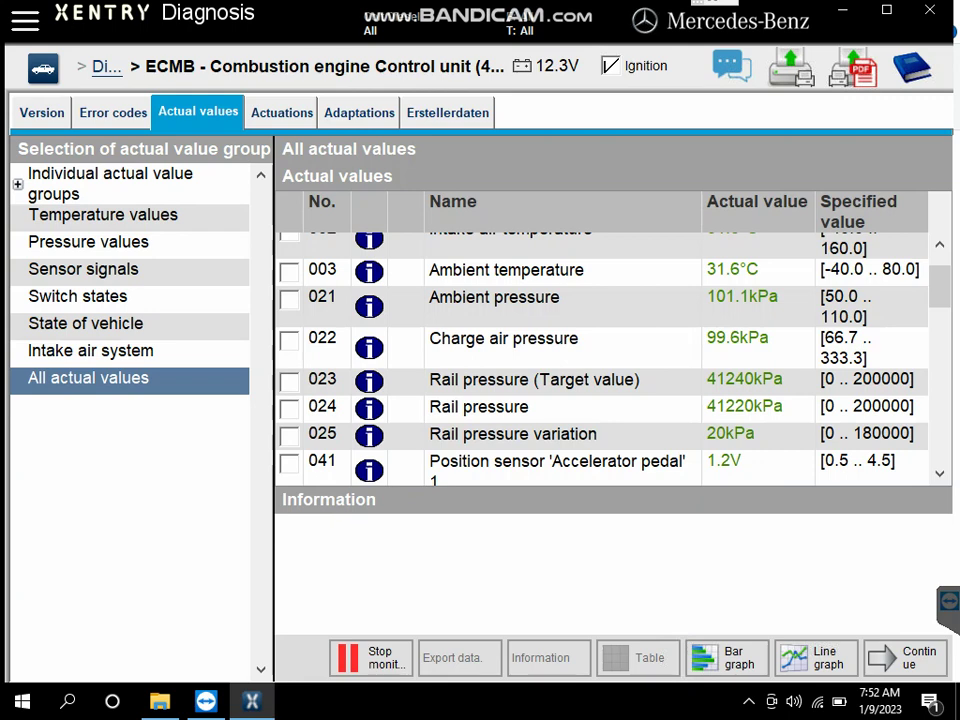
scroll(610, 360, "up", 1)
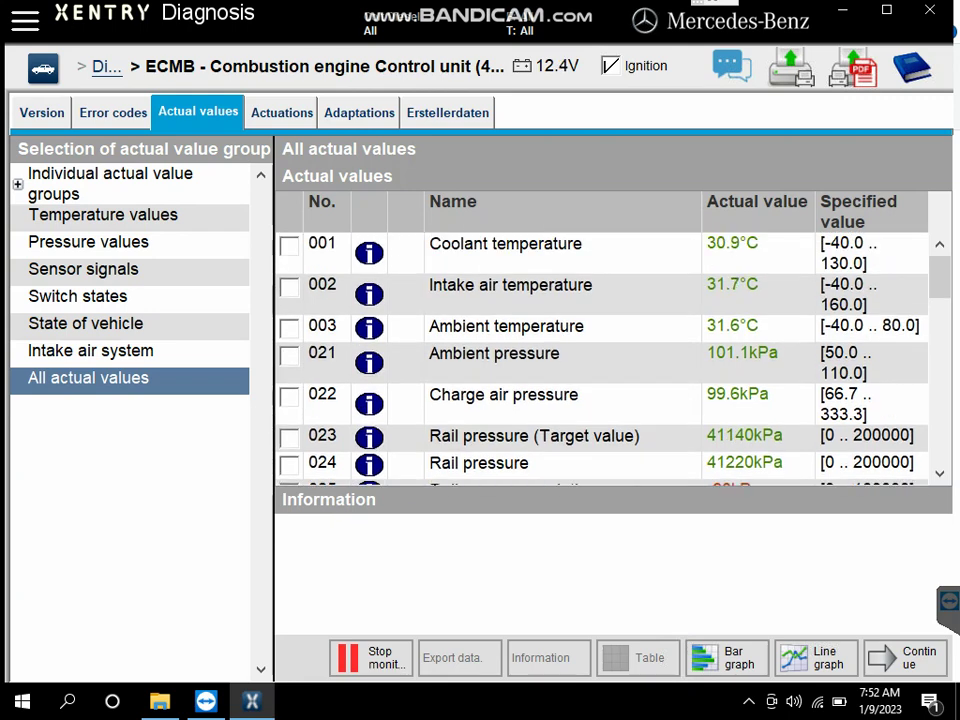
scroll(610, 360, "down", 1)
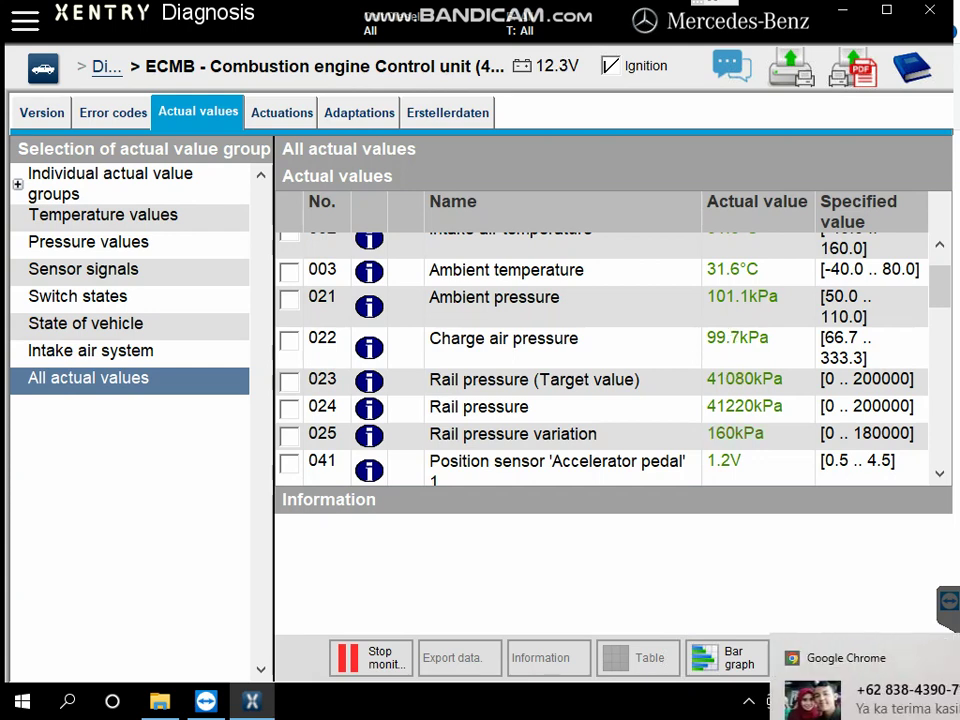
scroll(610, 360, "down", 3)
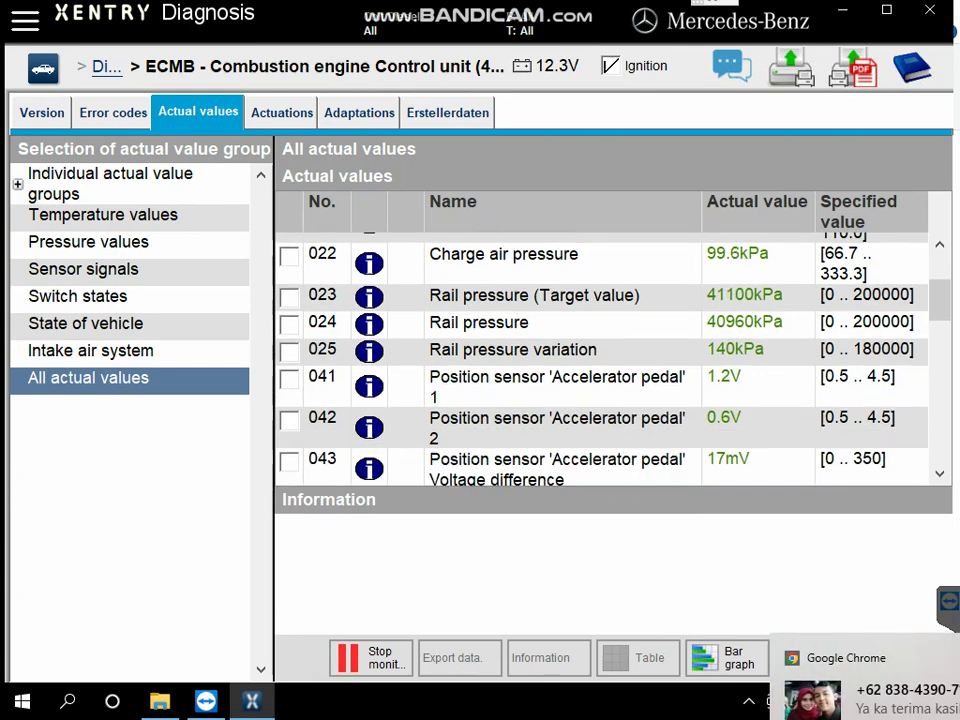
scroll(610, 360, "down", 1)
scroll(610, 360, "down", 1)
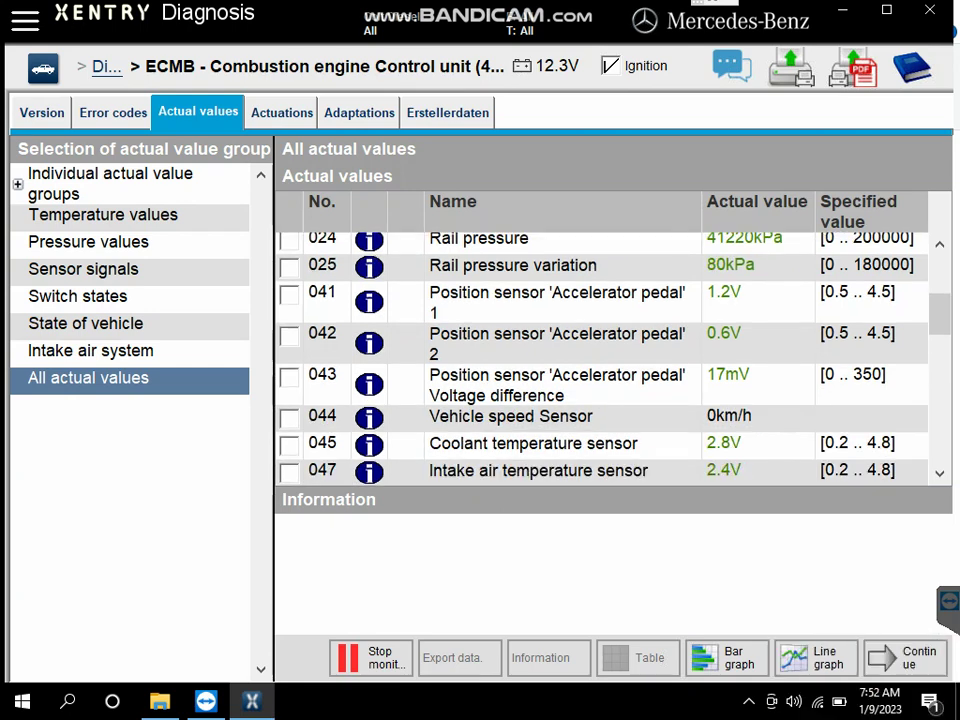
scroll(610, 360, "down", 1)
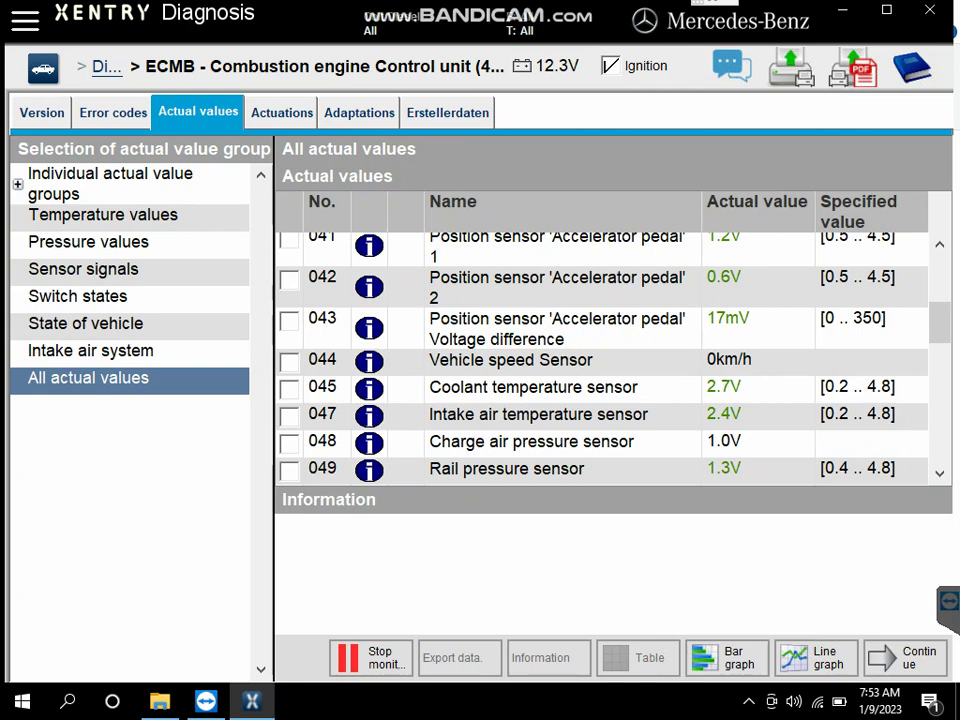
scroll(610, 360, "down", 4)
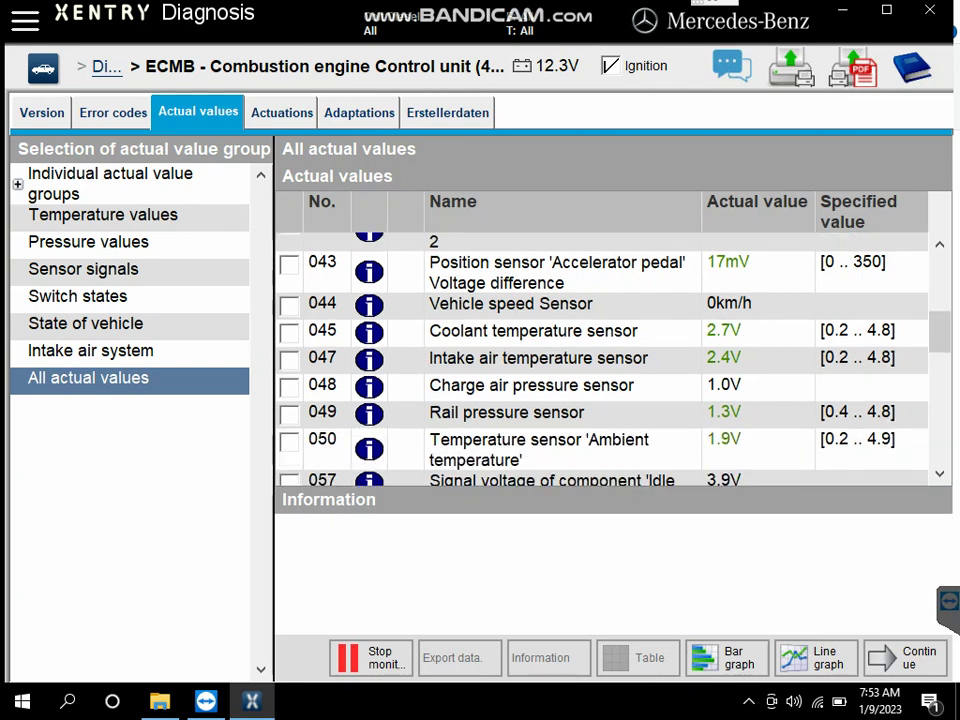
scroll(610, 360, "down", 2)
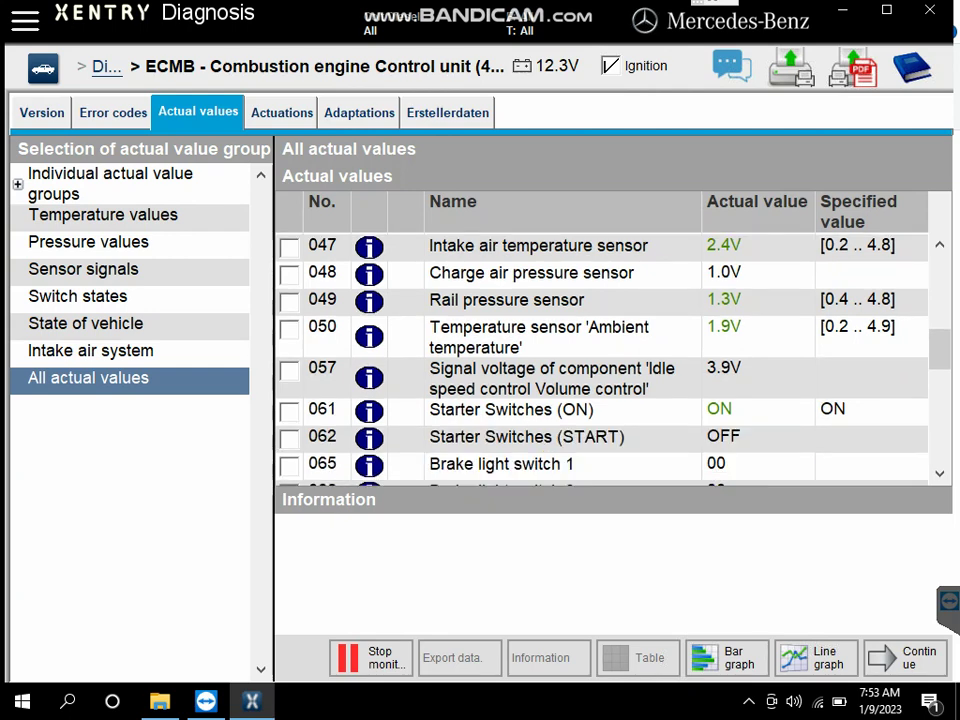
scroll(610, 360, "down", 6)
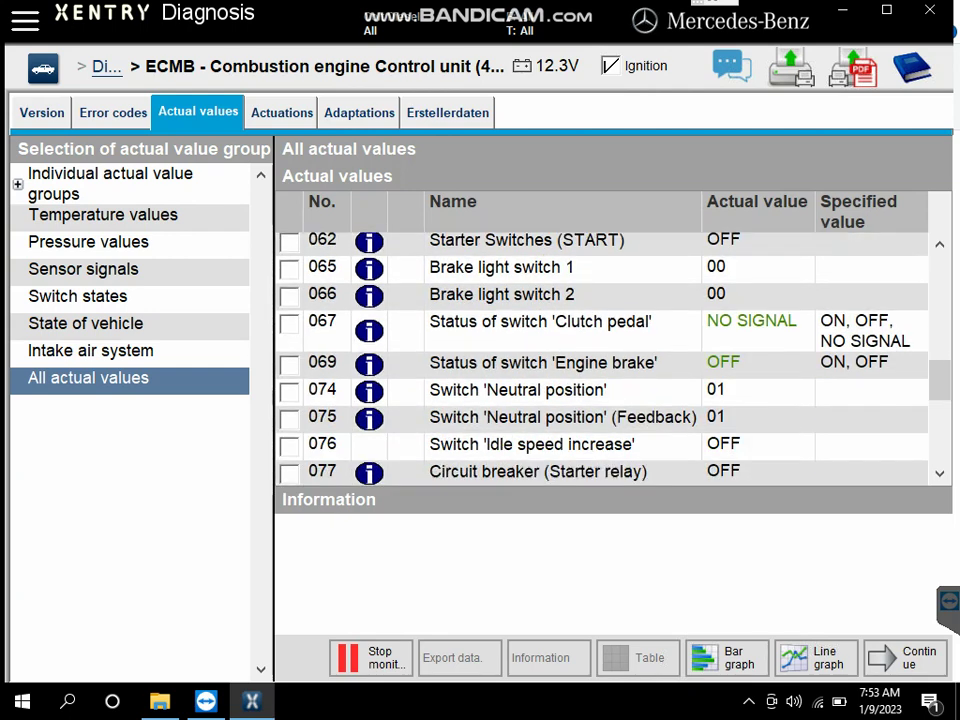
scroll(610, 360, "down", 4)
scroll(610, 360, "down", 2)
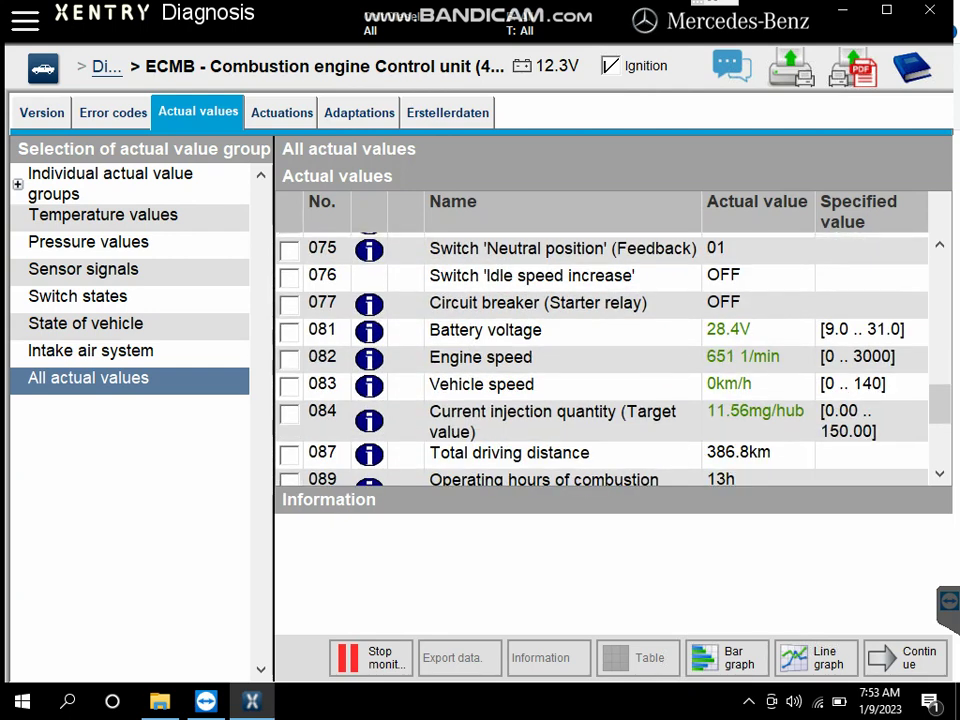
scroll(610, 360, "down", 1)
scroll(610, 360, "up", 8)
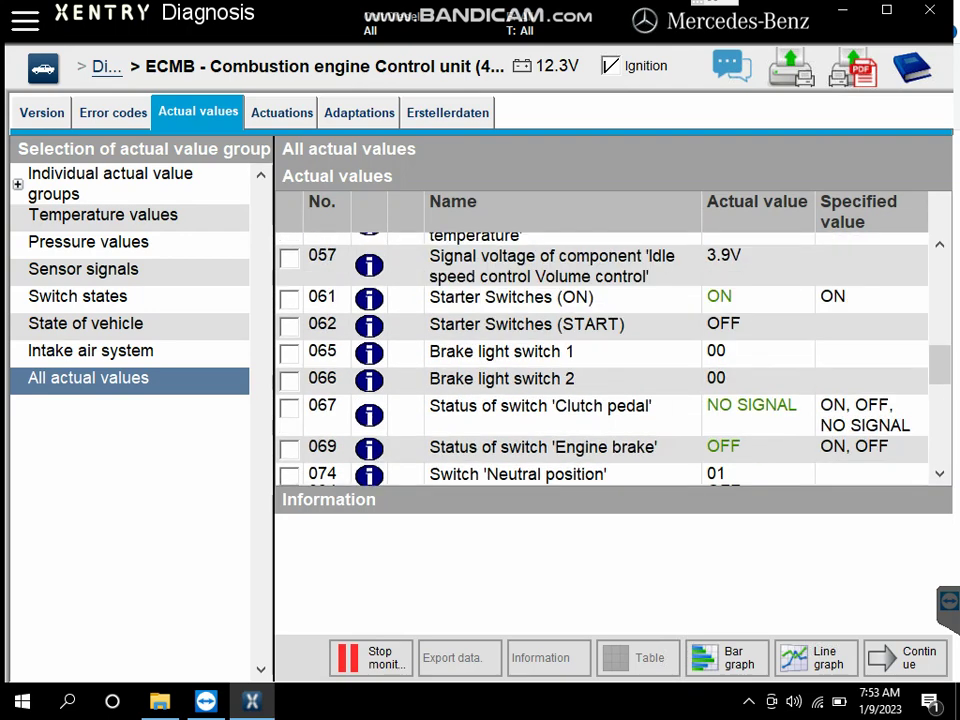
scroll(610, 360, "up", 5)
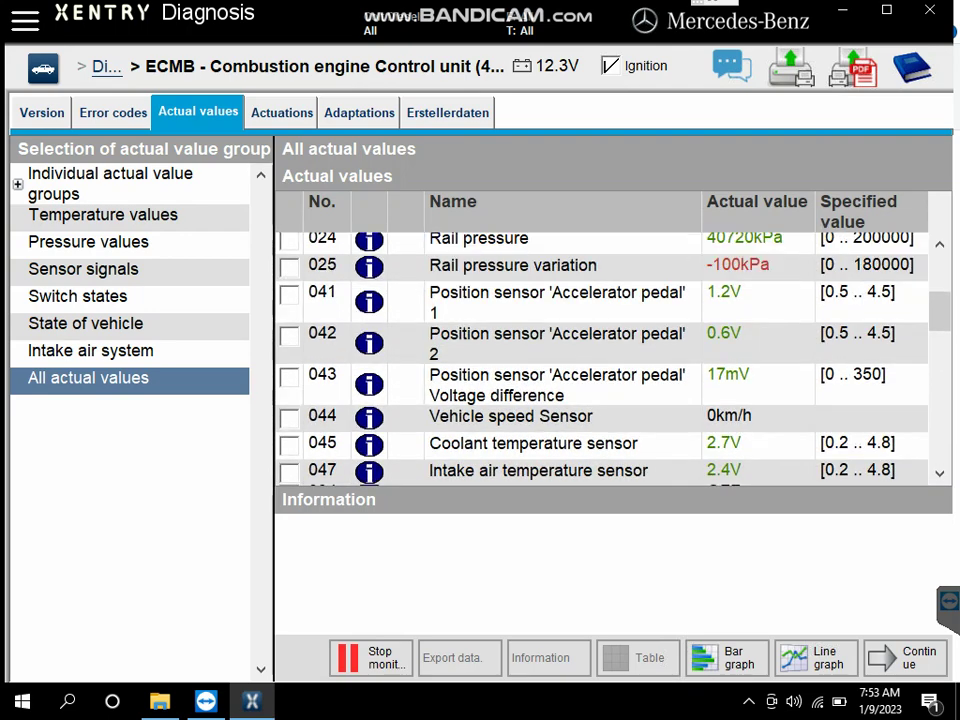
scroll(610, 360, "up", 4)
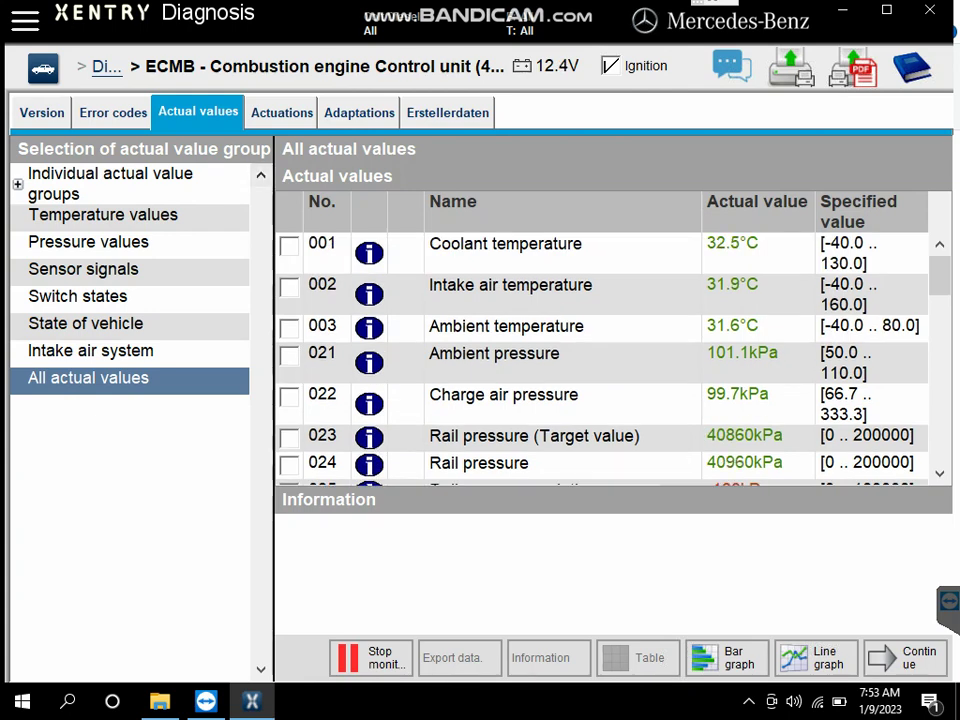
Step: Run actuation 041 to shut off the injection of cylinder 1, and switch that cylinder's injection back on
left_click(281, 112)
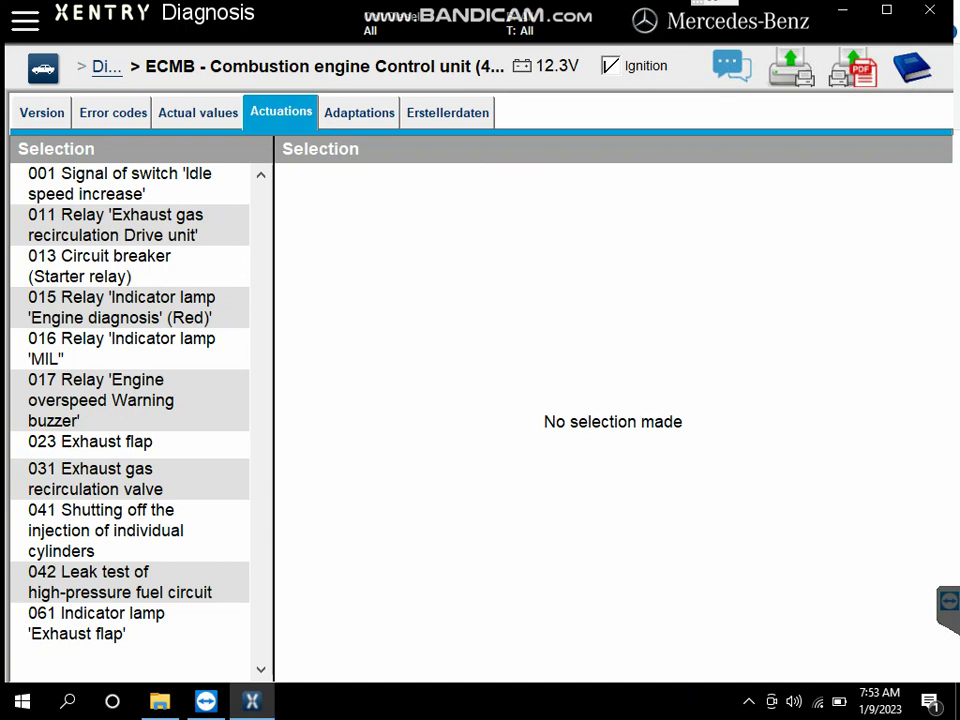
left_click(106, 531)
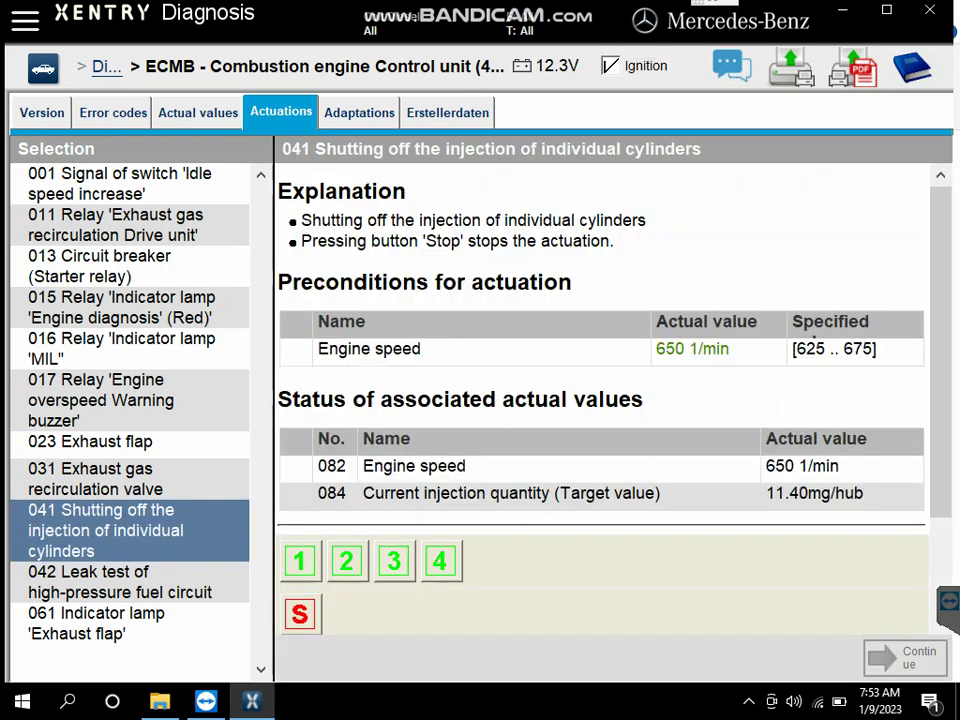
left_click(300, 561)
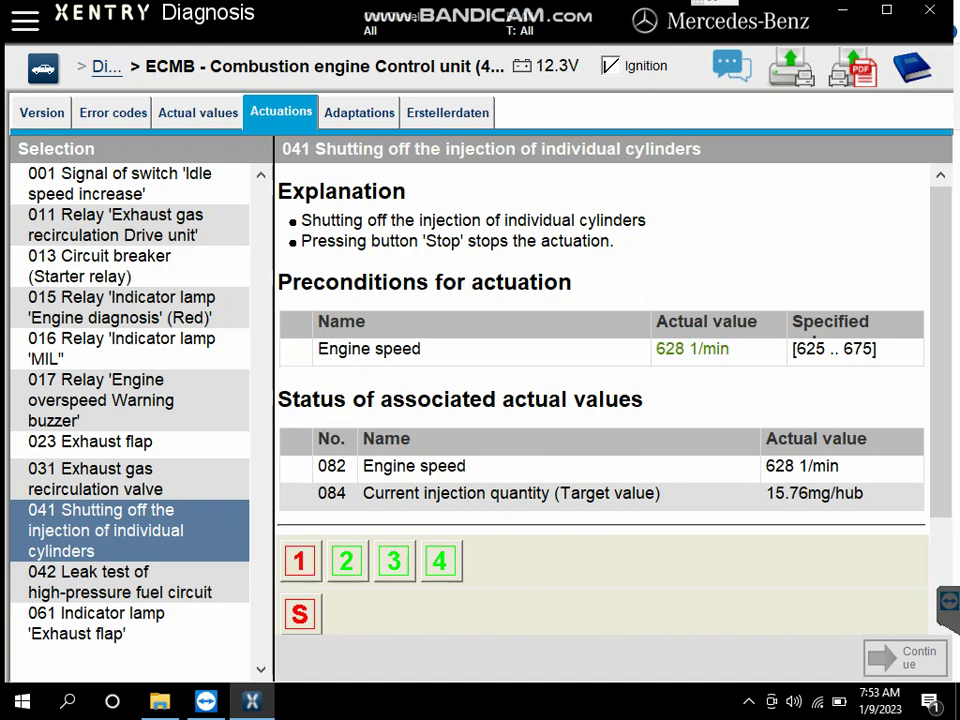
key("1")
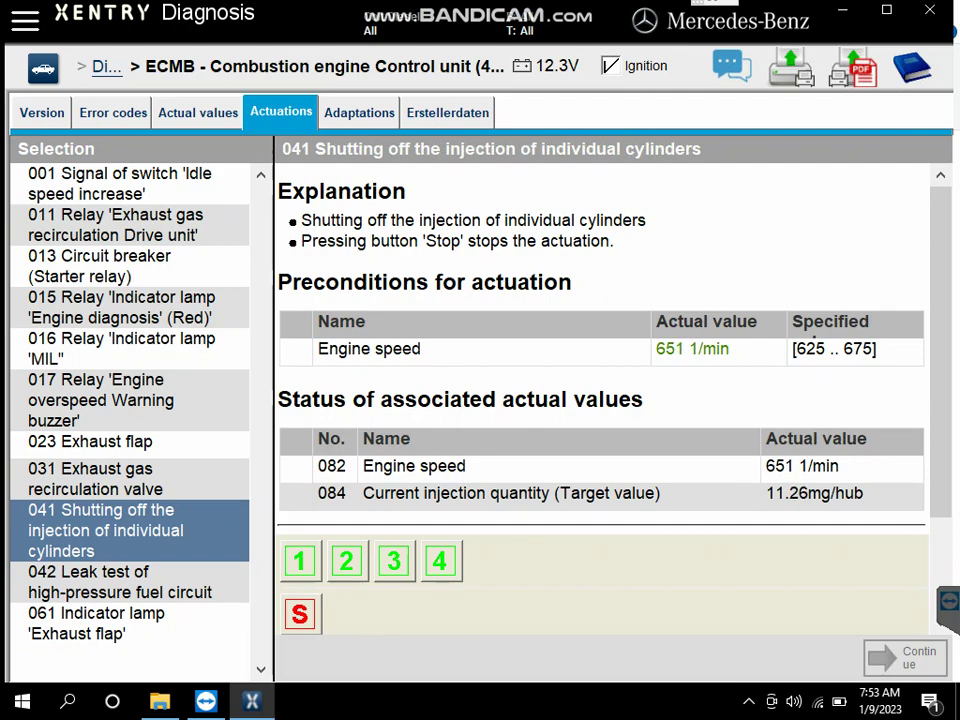
Step: Try to carry out actuation 042, the leak test of the high-pressure fuel circuit, and abort it
left_click(120, 582)
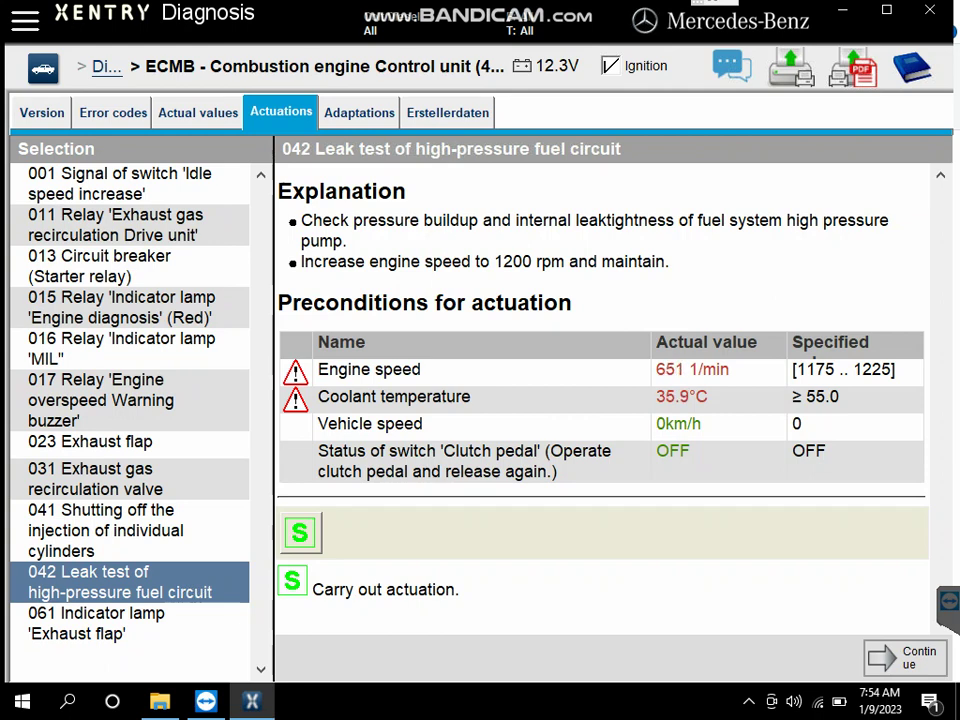
left_click(300, 533)
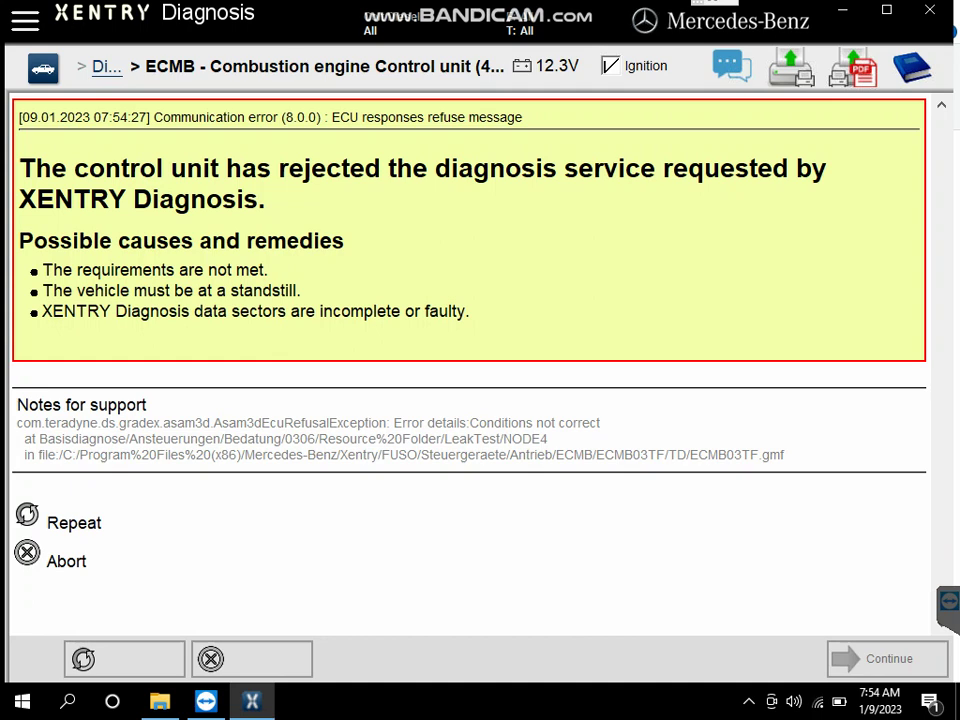
left_click(252, 659)
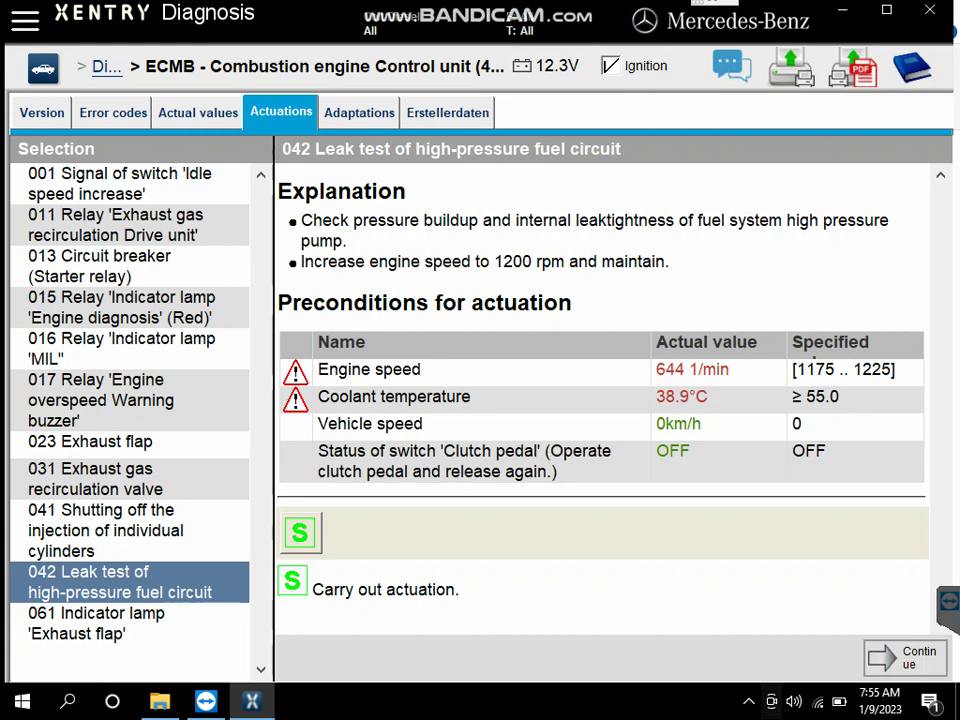
Step: Expand the Data transfer, Initial startup and Coding adaptations, and display the injector injection quantity adjustment values
left_click(359, 112)
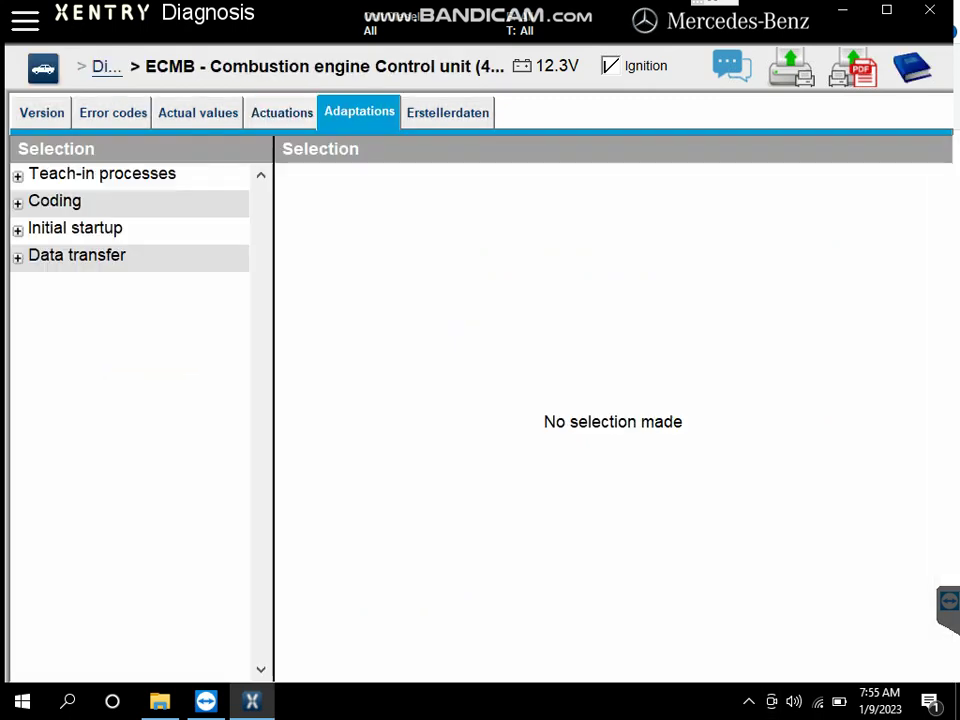
left_click(77, 256)
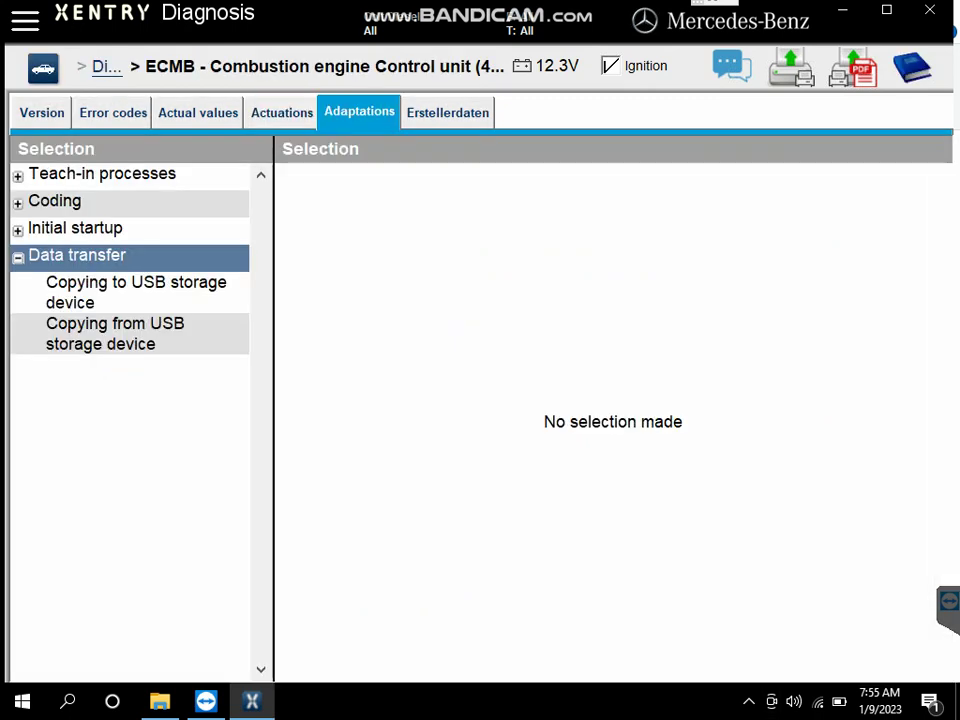
left_click(75, 229)
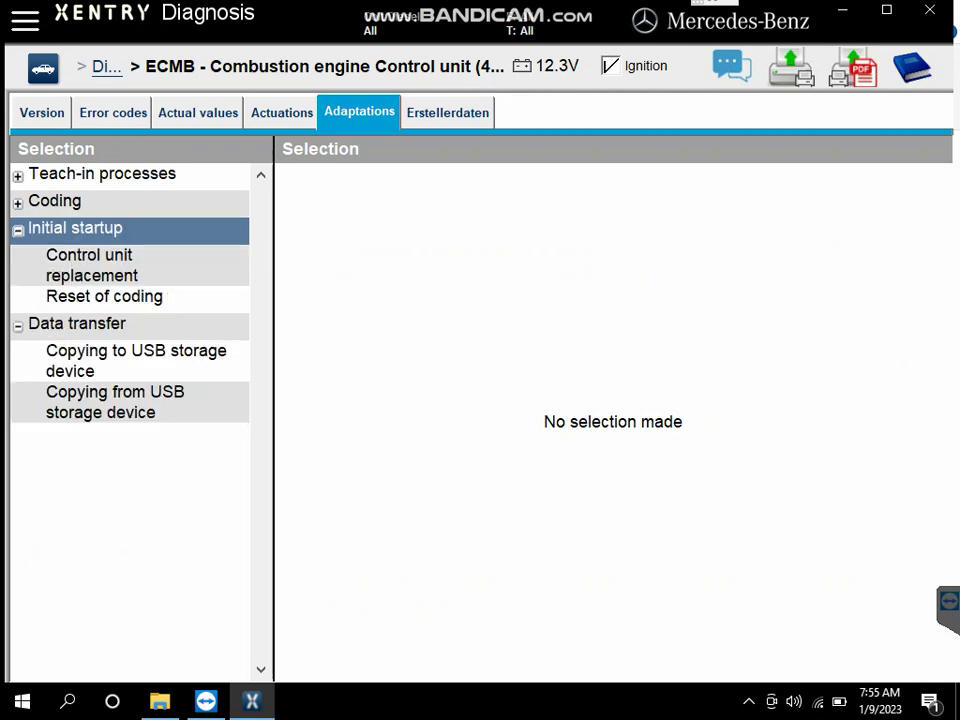
left_click(55, 202)
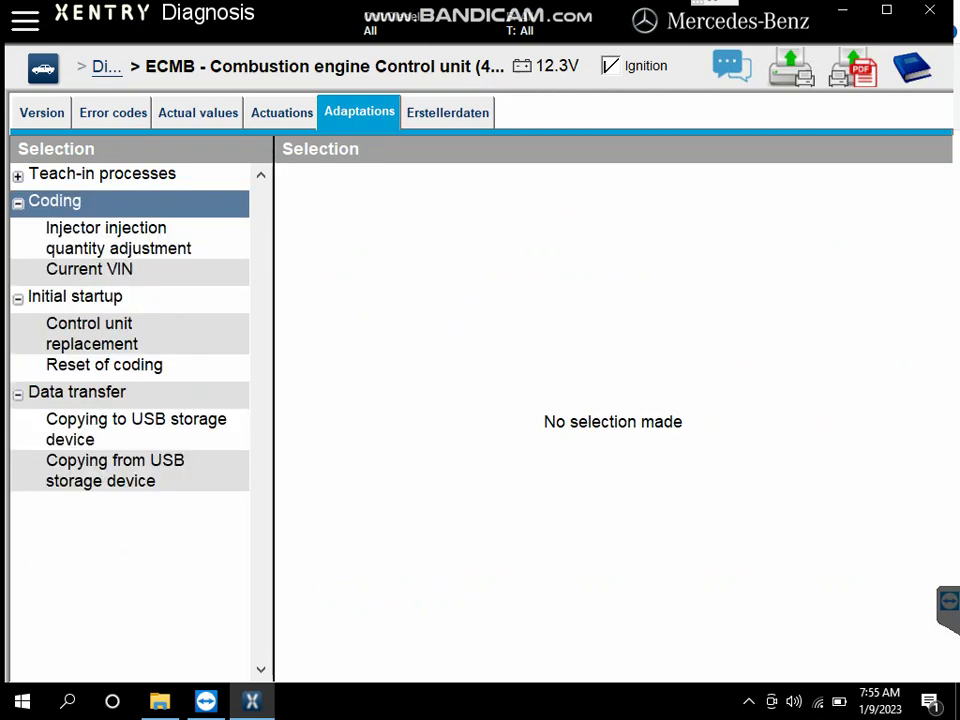
left_click(118, 238)
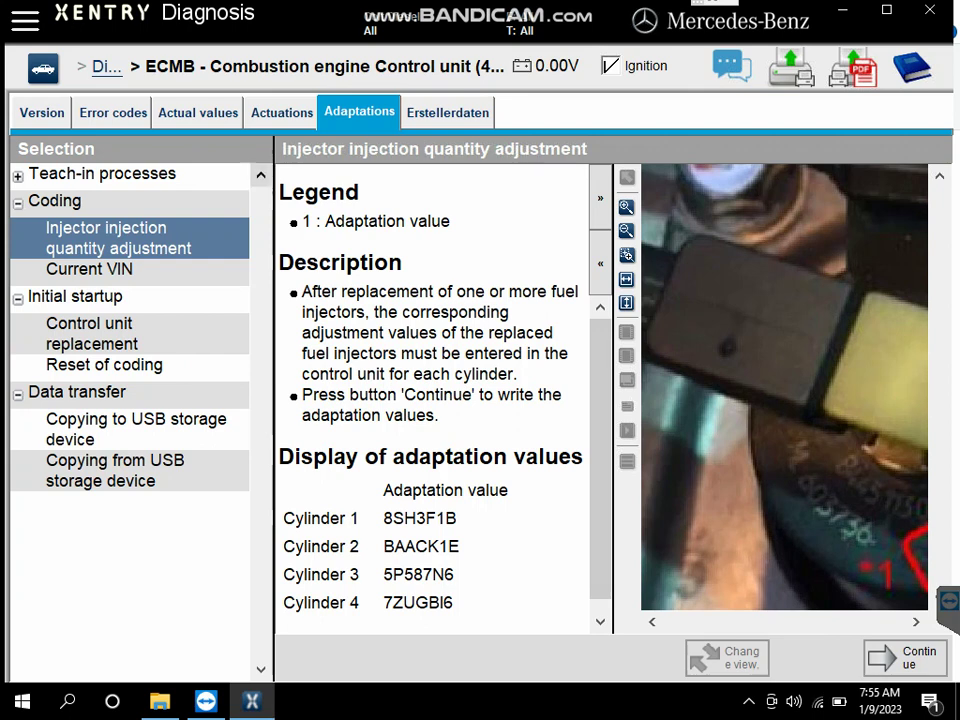
Step: Display the Erstellerdaten function for writing the vehicle identification number and the Check_PNconv software part numbers
left_click(447, 112)
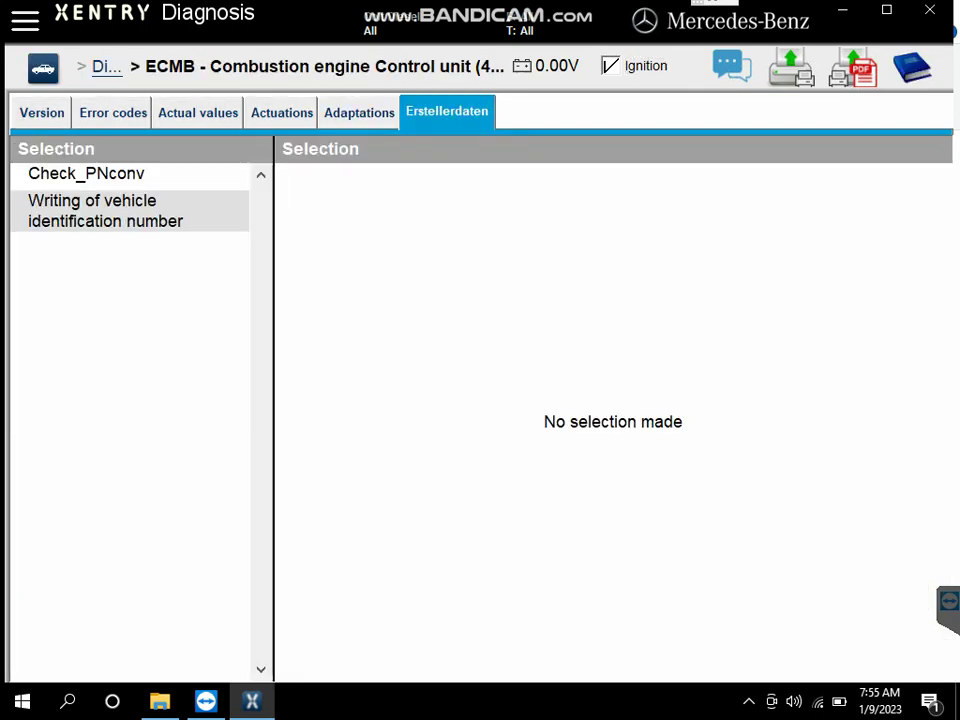
left_click(106, 211)
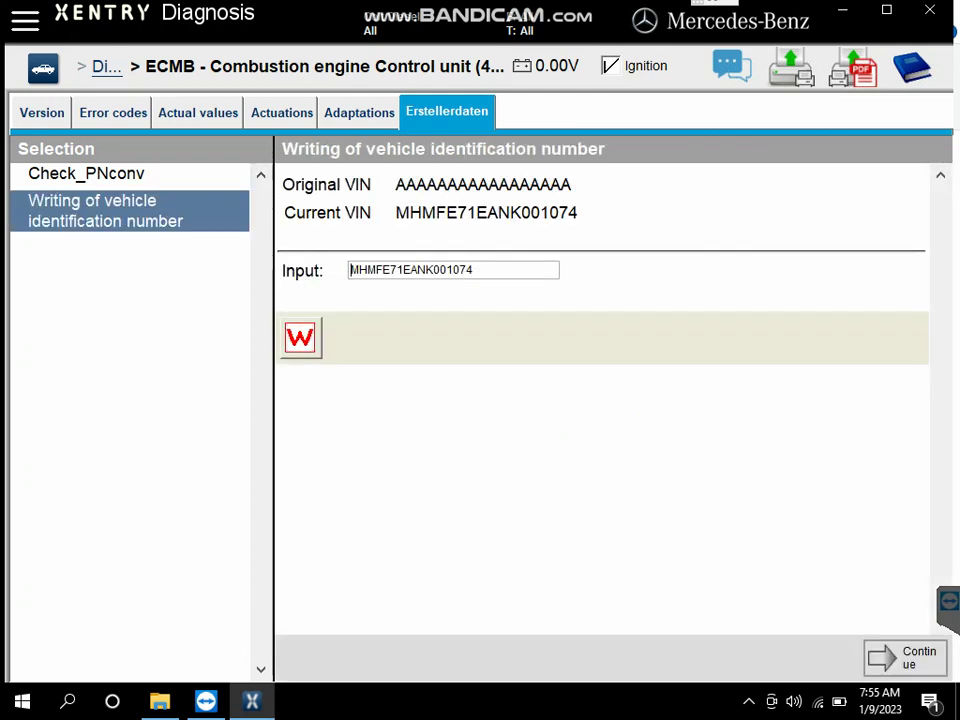
left_click(86, 174)
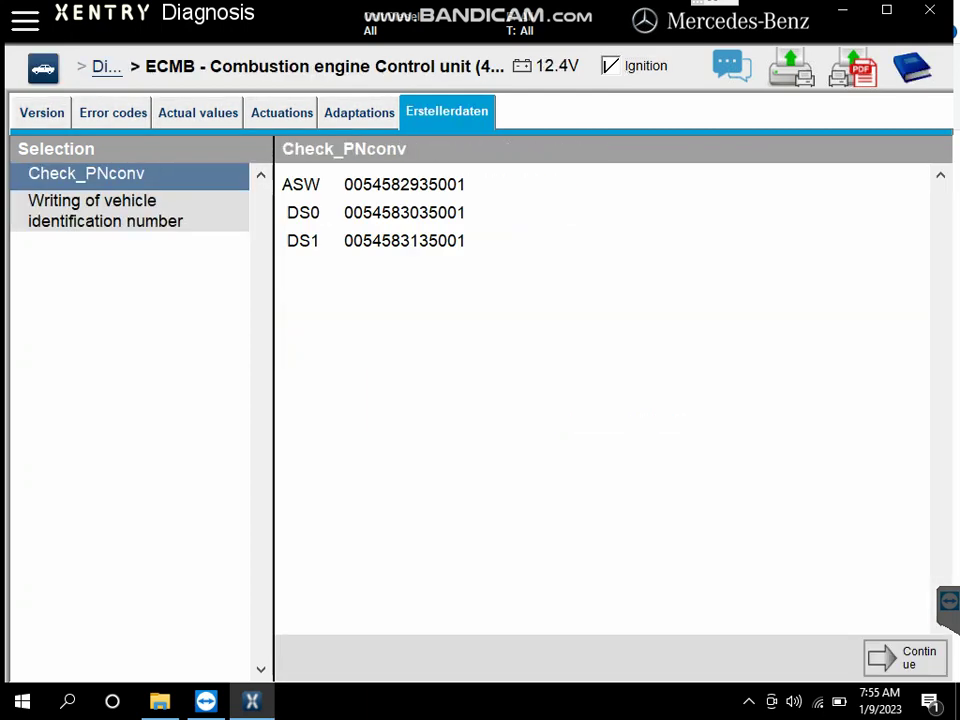
Step: Review the Data transfer adaptations, the list of actuations and the list of actual value groups
left_click(359, 112)
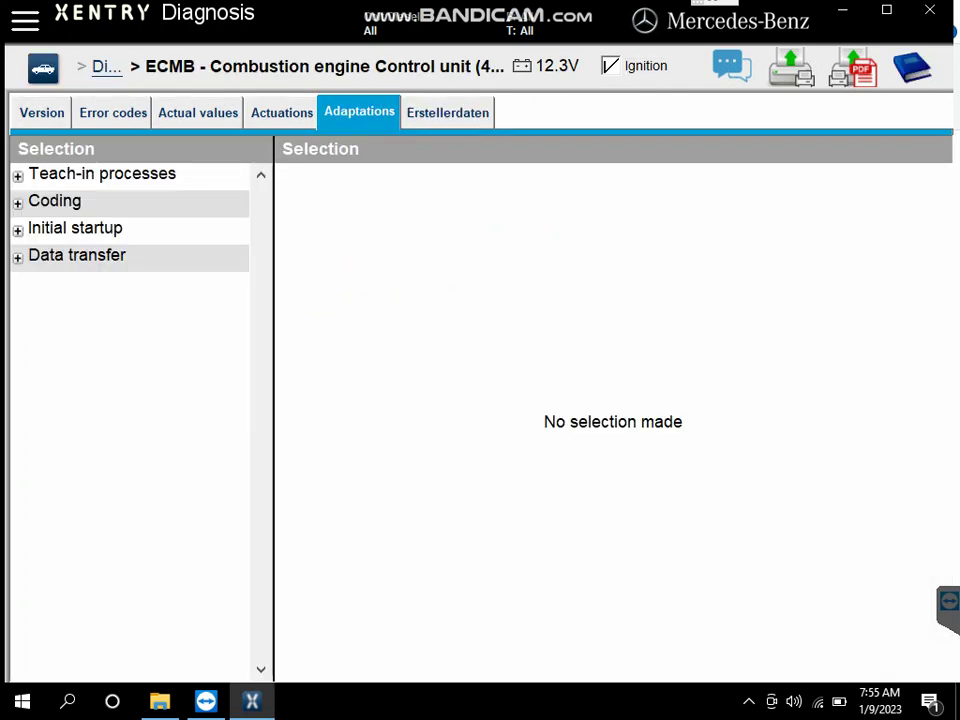
left_click(77, 256)
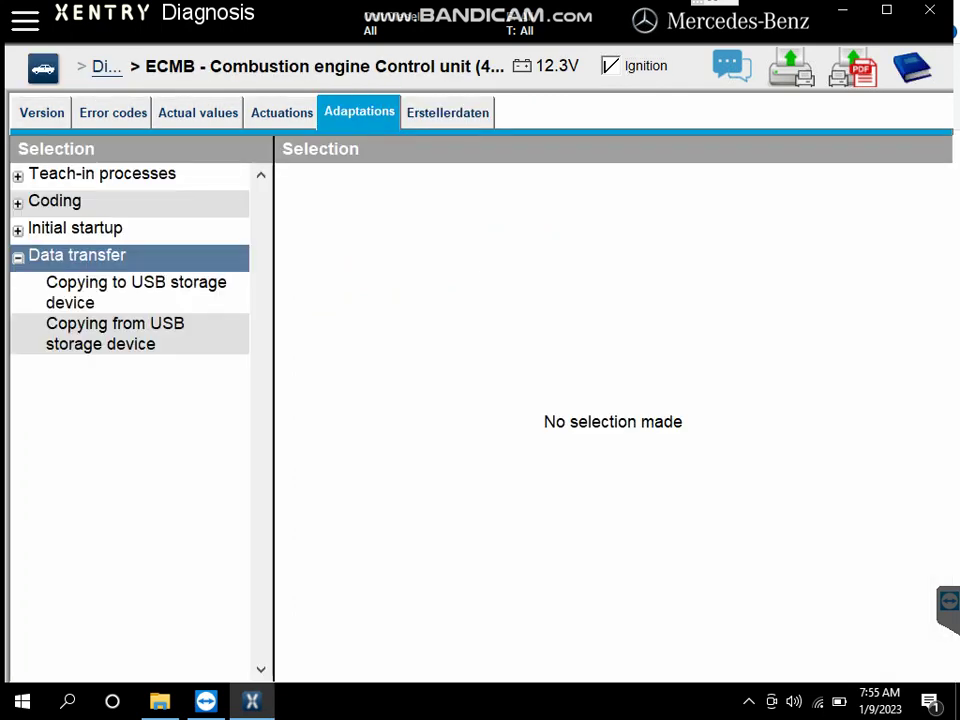
left_click(77, 256)
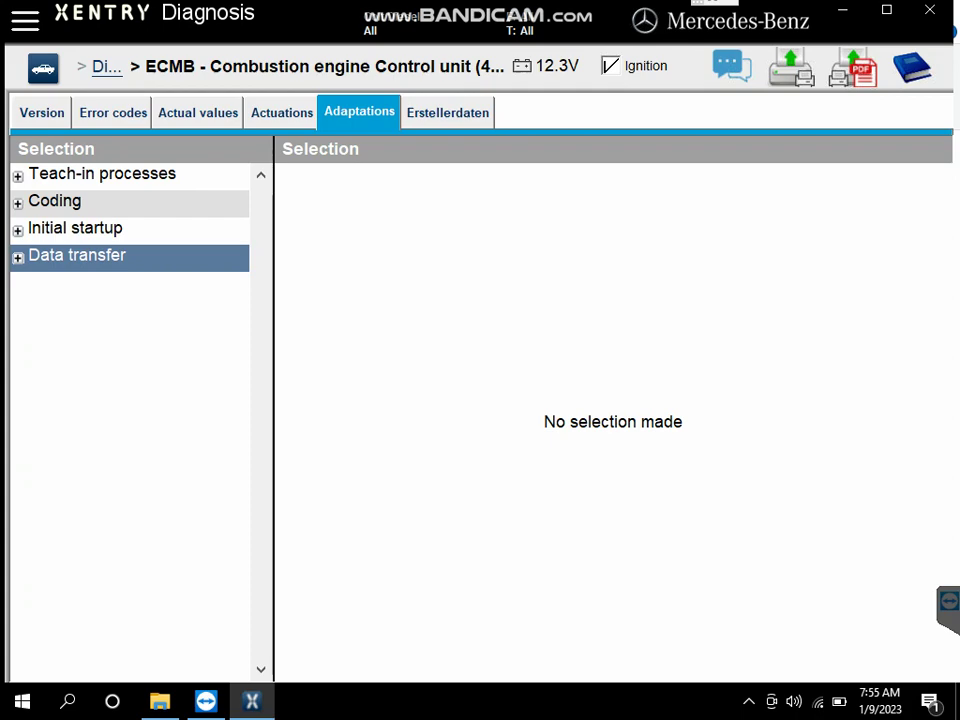
left_click(281, 112)
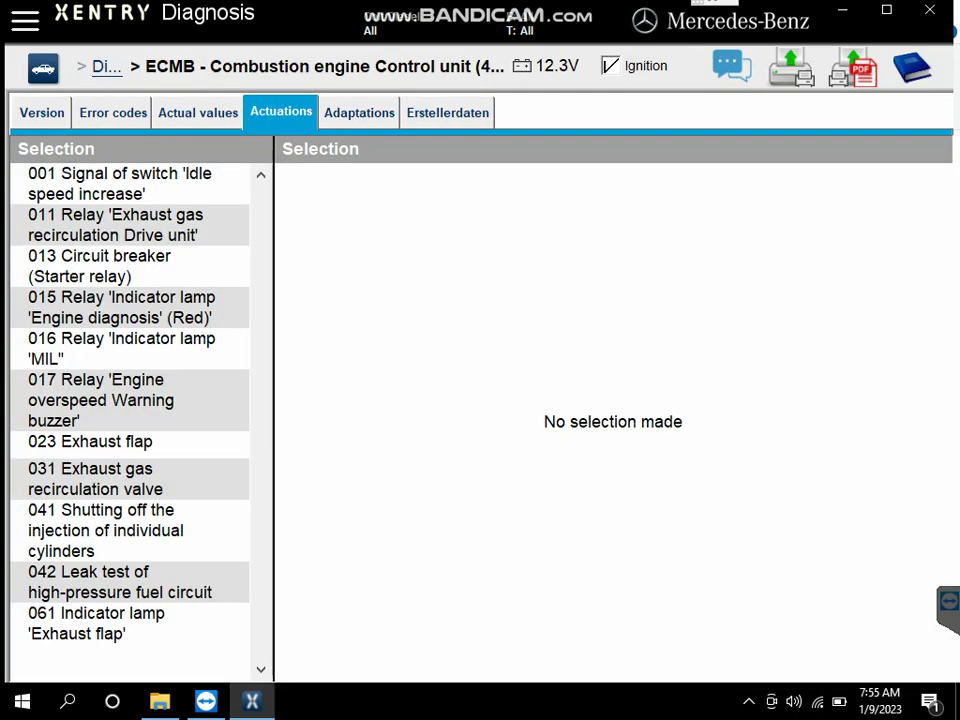
left_click(198, 112)
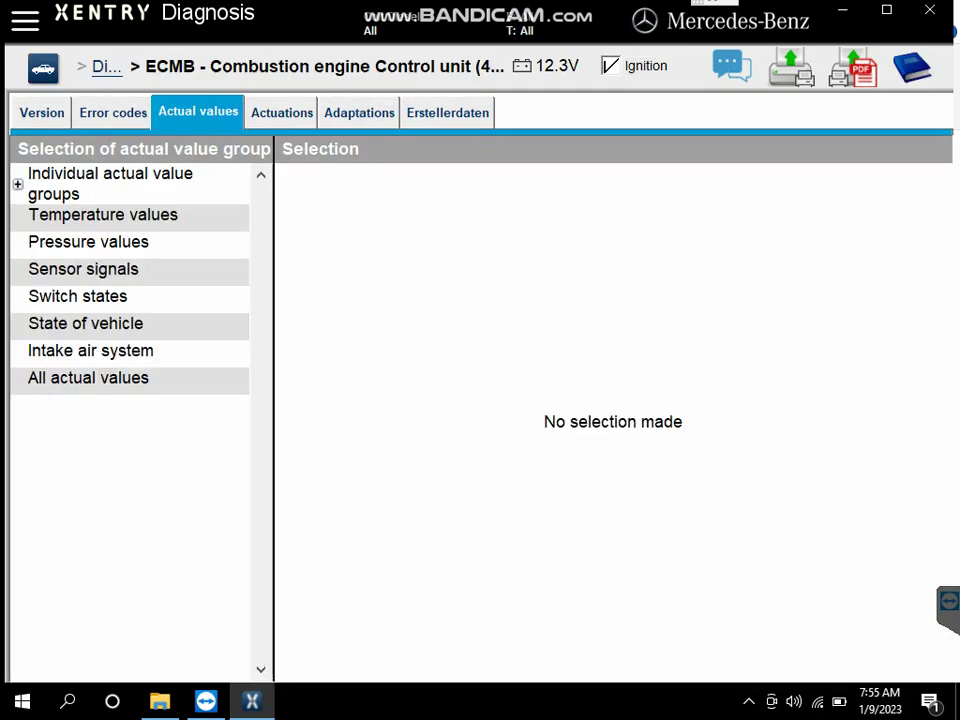
Step: Read the control unit's fault memory, accepting the important notes, and leave the error code display
left_click(112, 112)
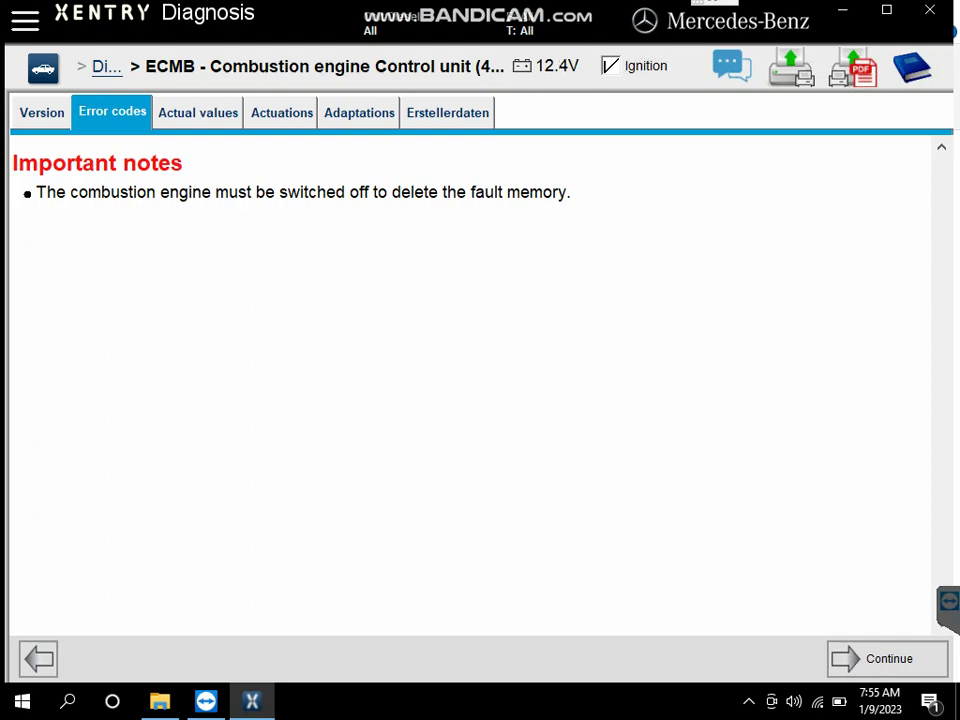
left_click(887, 659)
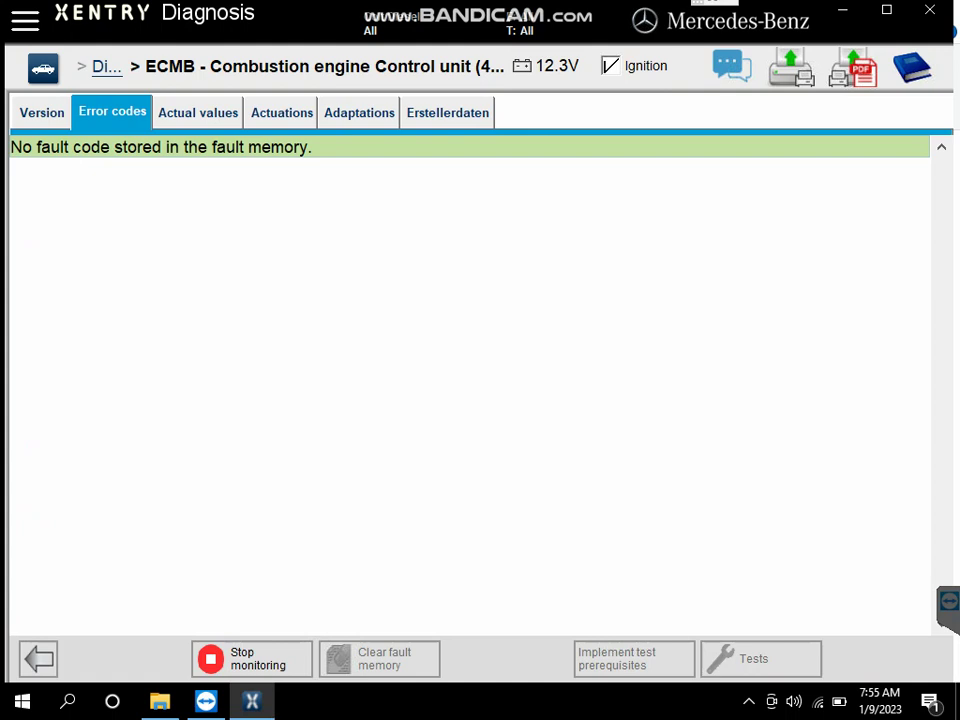
left_click(38, 659)
key("Return")
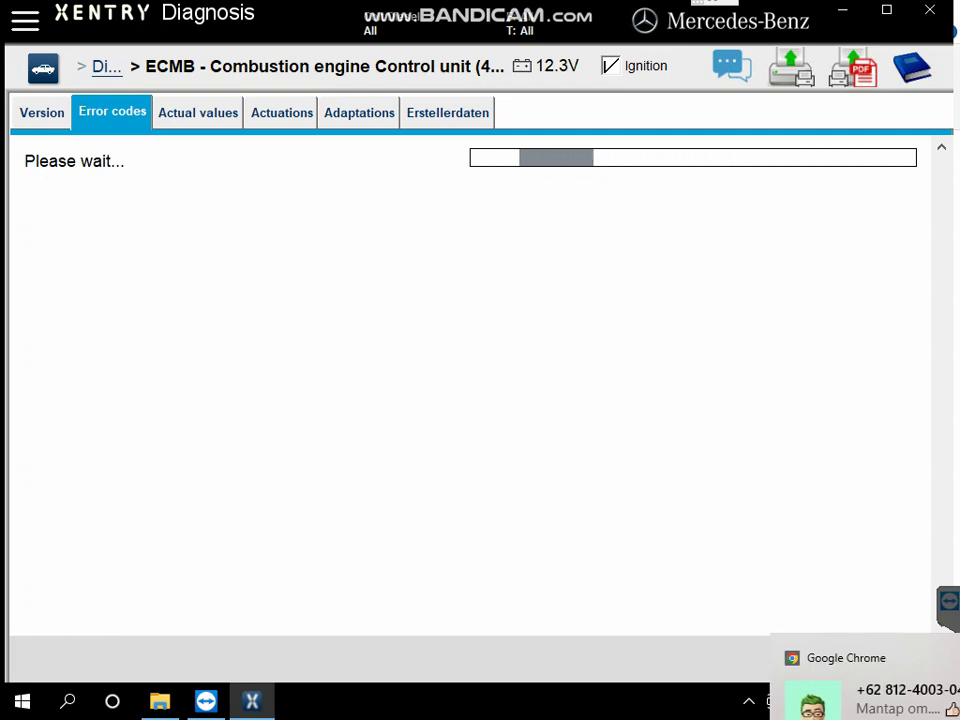
Step: Display the pressure values and the preconditions of actuation 042, the leak test of the high-pressure fuel circuit
left_click(198, 113)
left_click(88, 242)
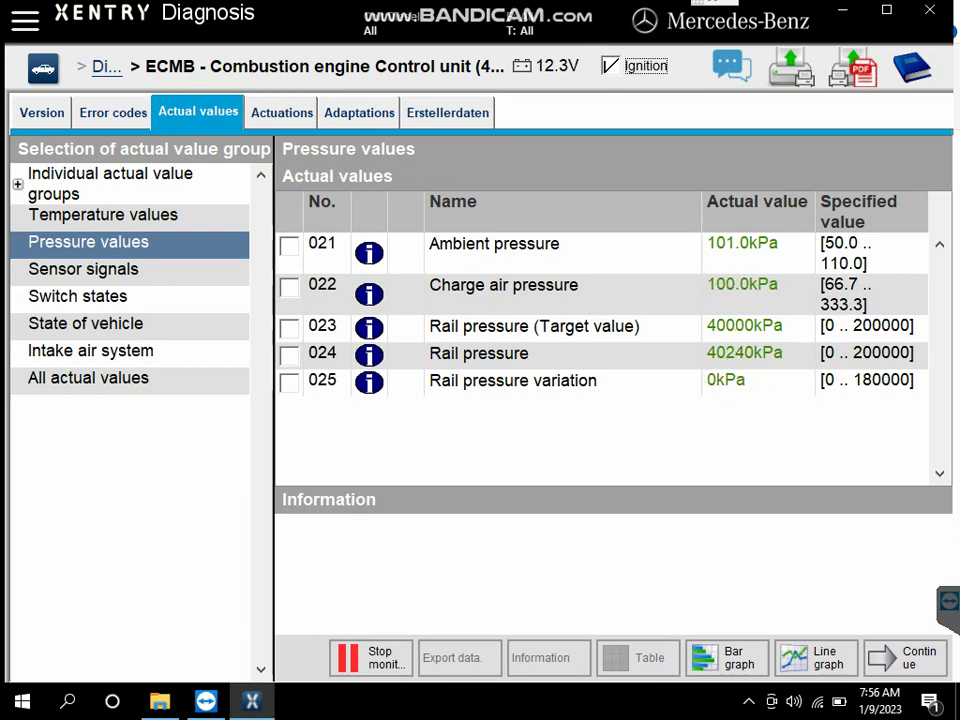
left_click(282, 113)
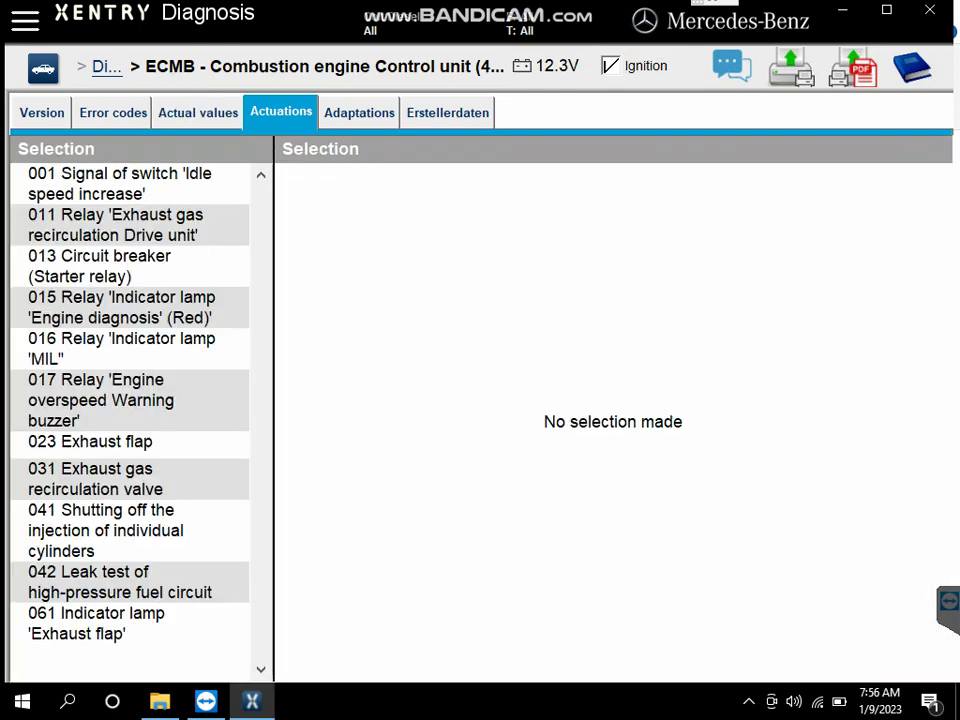
left_click(130, 582)
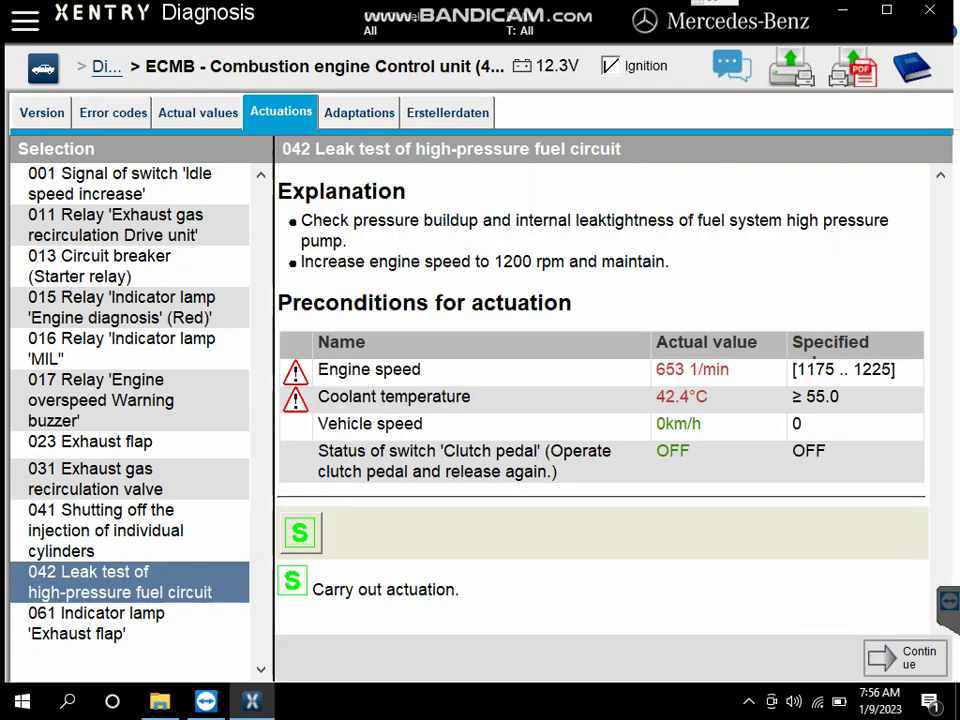
Step: Look at the adaptation groups and the hardware and software version data, and exit the control unit
left_click(359, 113)
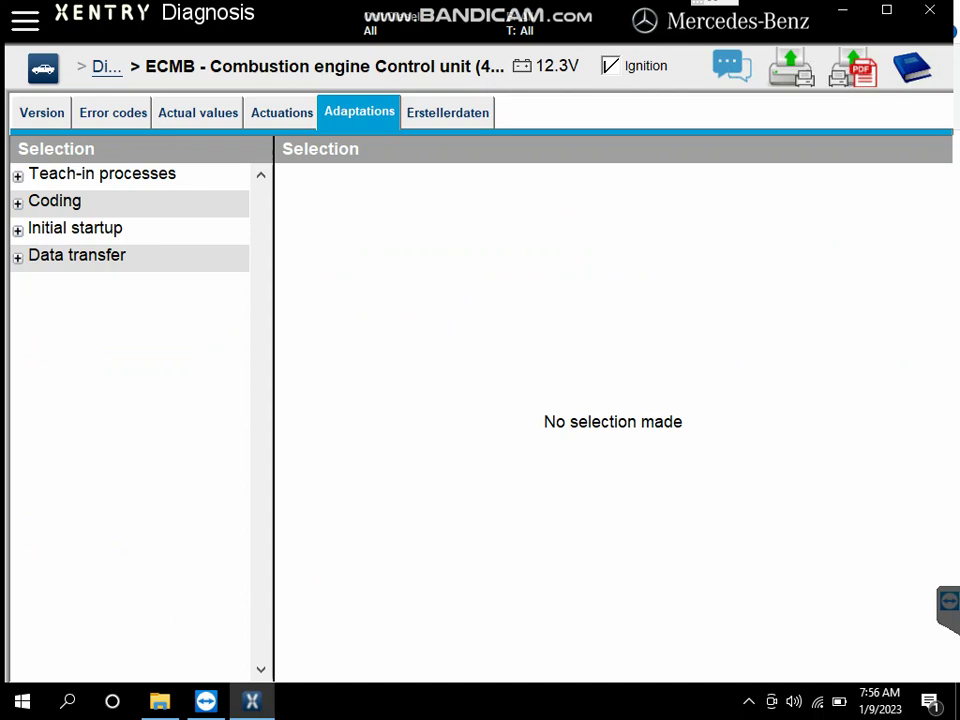
left_click(41, 113)
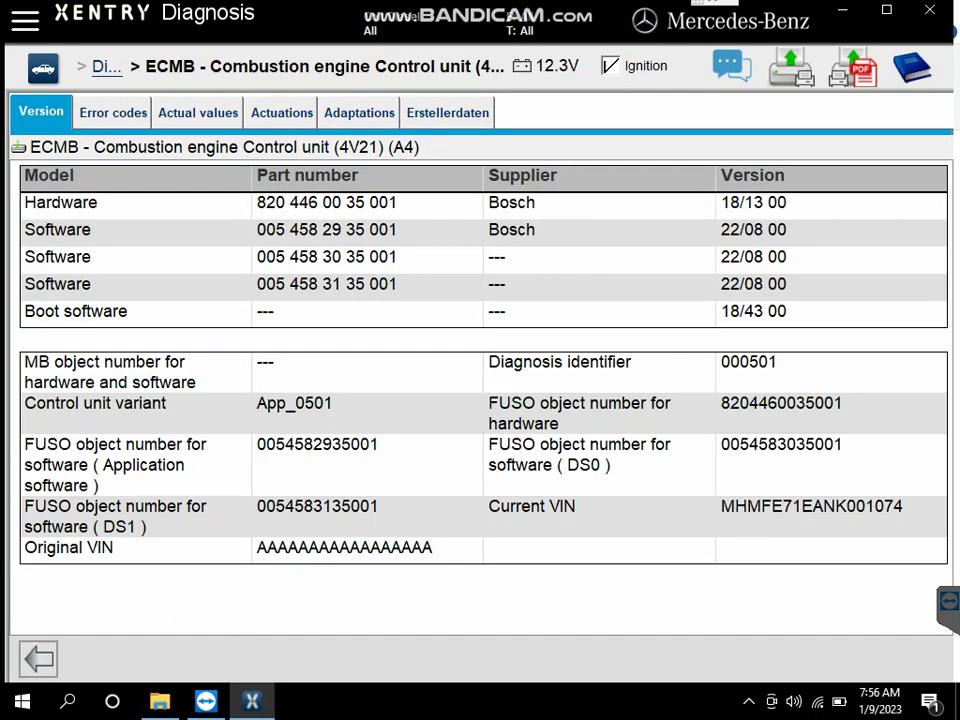
left_click(38, 659)
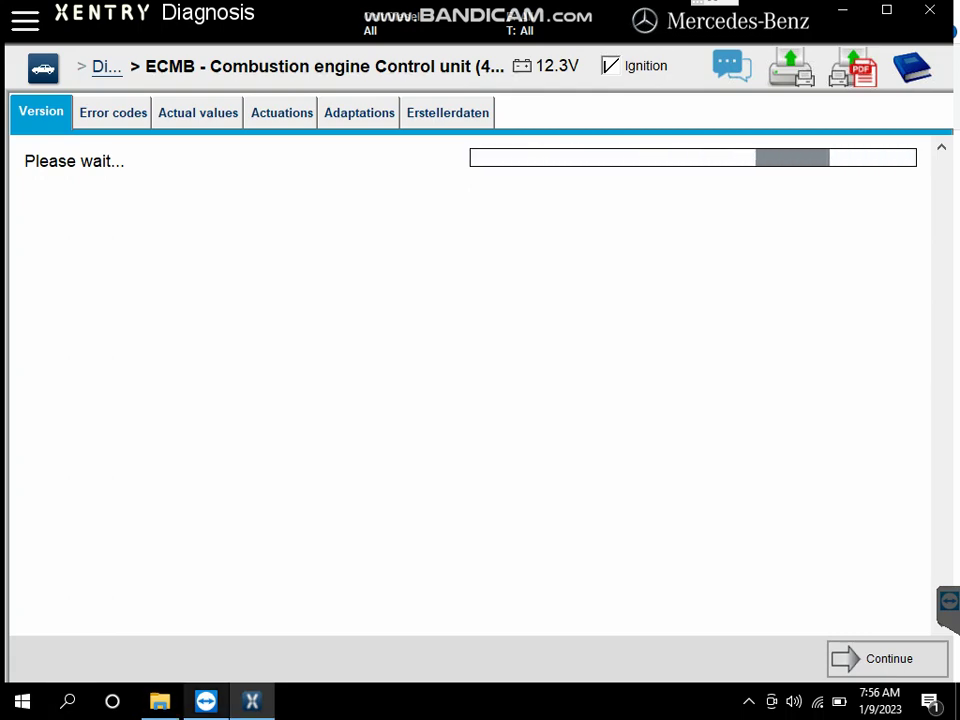
Step: Minimize the diagnosis window, close the File Explorer window showing the Xentry (C:) drive, and refresh the desktop
left_click(252, 701)
left_click(228, 425)
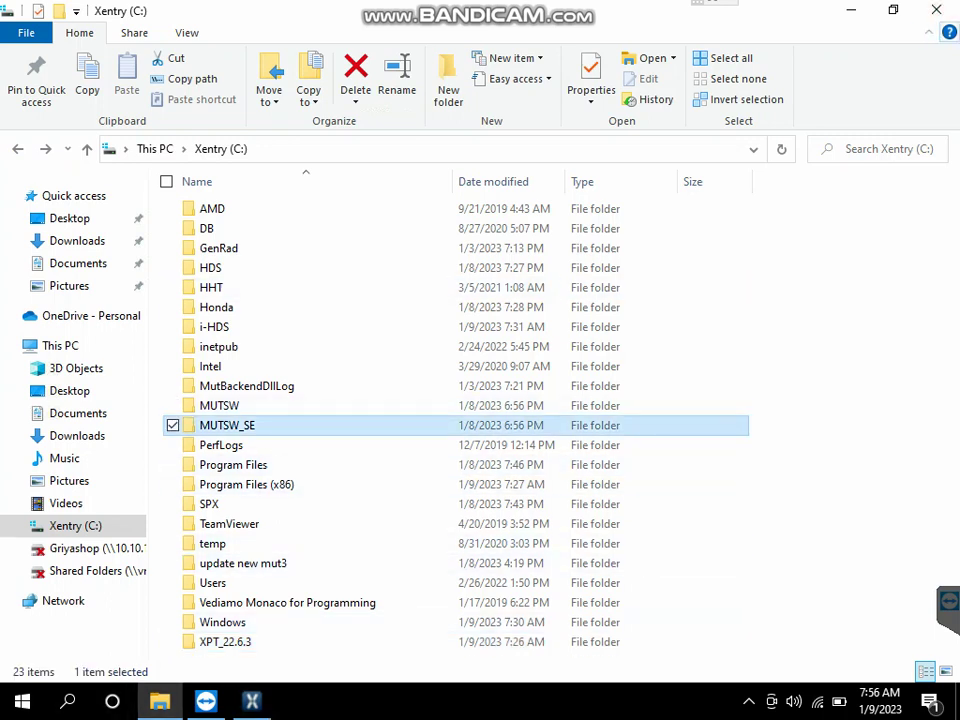
left_click(936, 10)
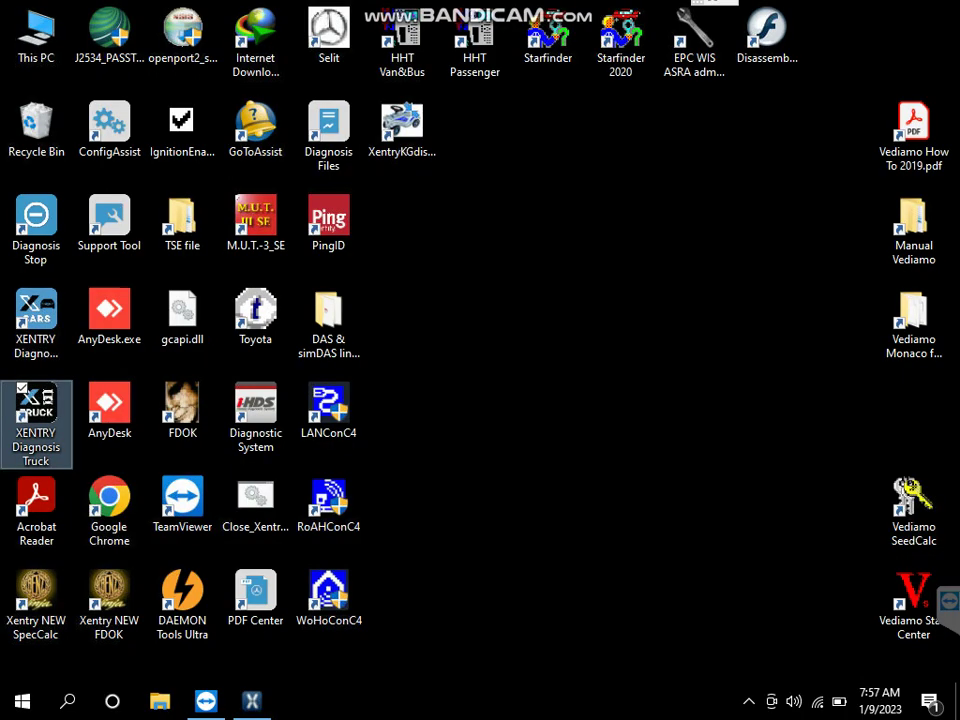
right_click(439, 193)
left_click(480, 251)
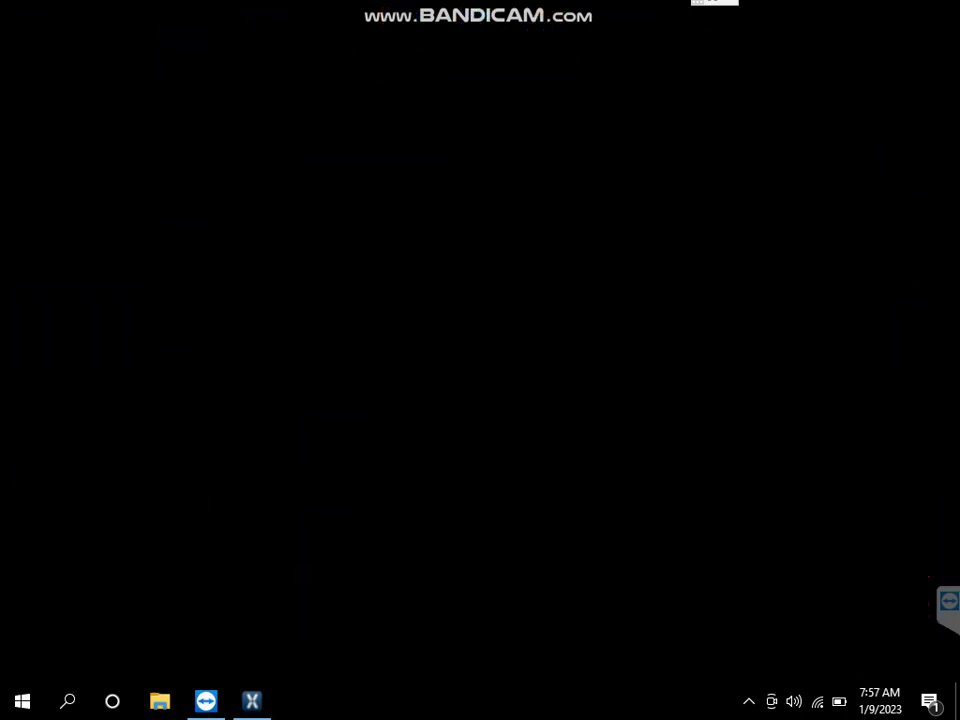